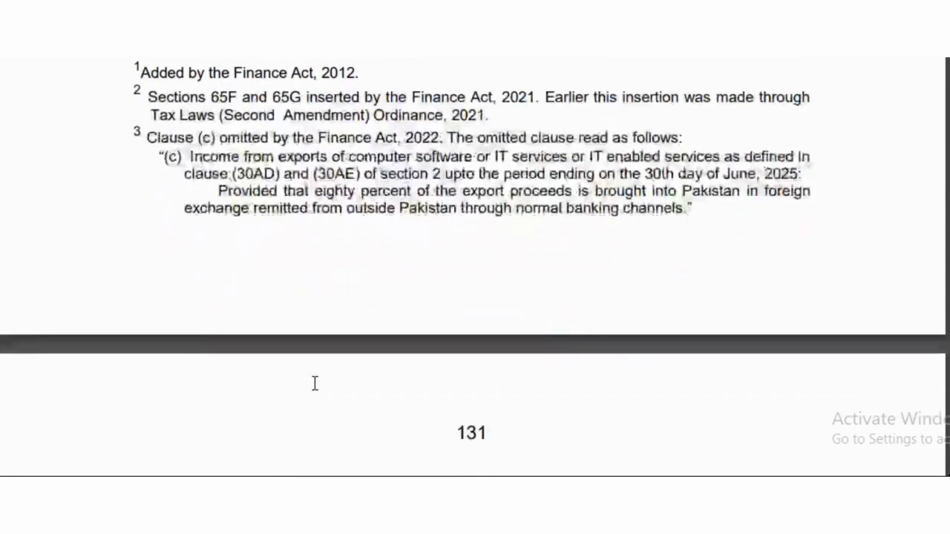
Step: Review section 65F on tax credit for certain persons, including the footnote on omitted clause (c) about IT service exports
{"action": "scroll", "coordinate": [315, 383], "scroll_direction": "down", "scroll_amount": 1}
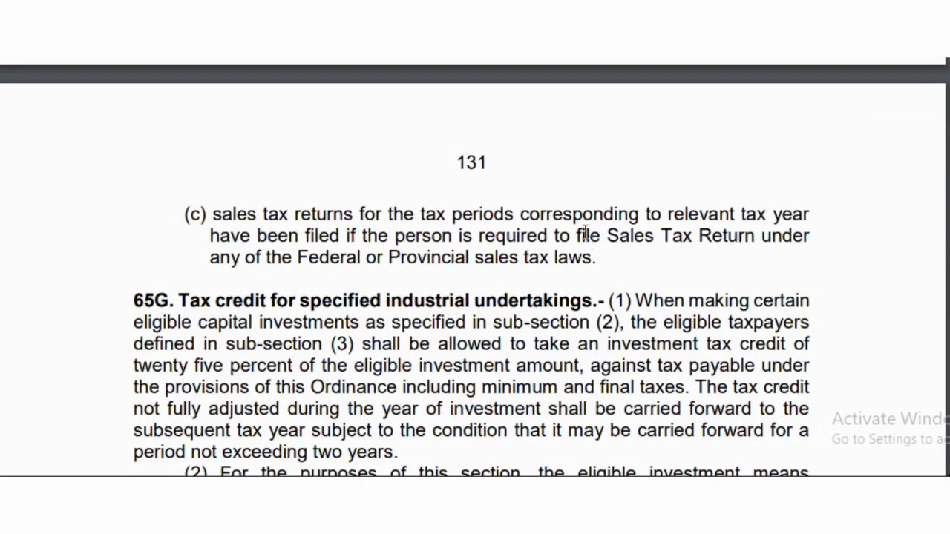
{"action": "scroll", "coordinate": [605, 245], "scroll_direction": "up", "scroll_amount": 8}
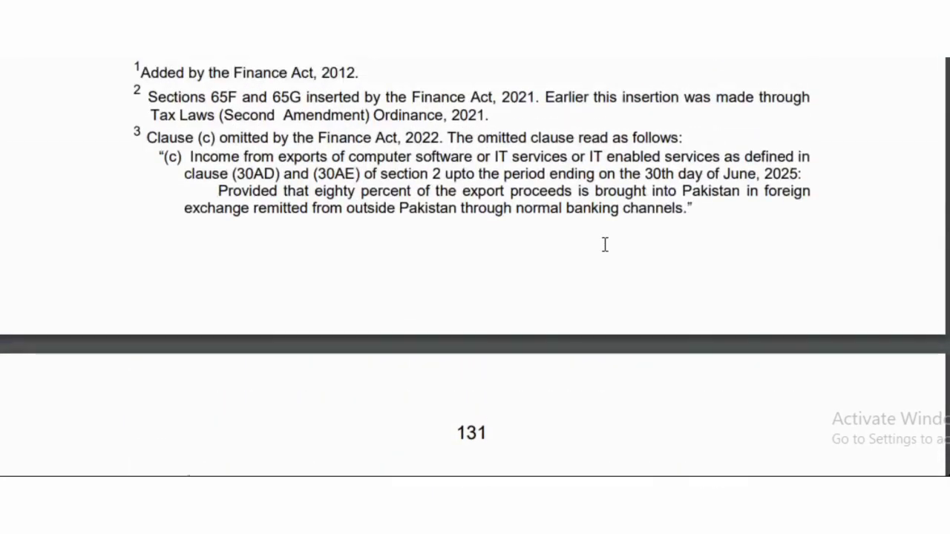
{"action": "scroll", "coordinate": [672, 220], "scroll_direction": "up", "scroll_amount": 15}
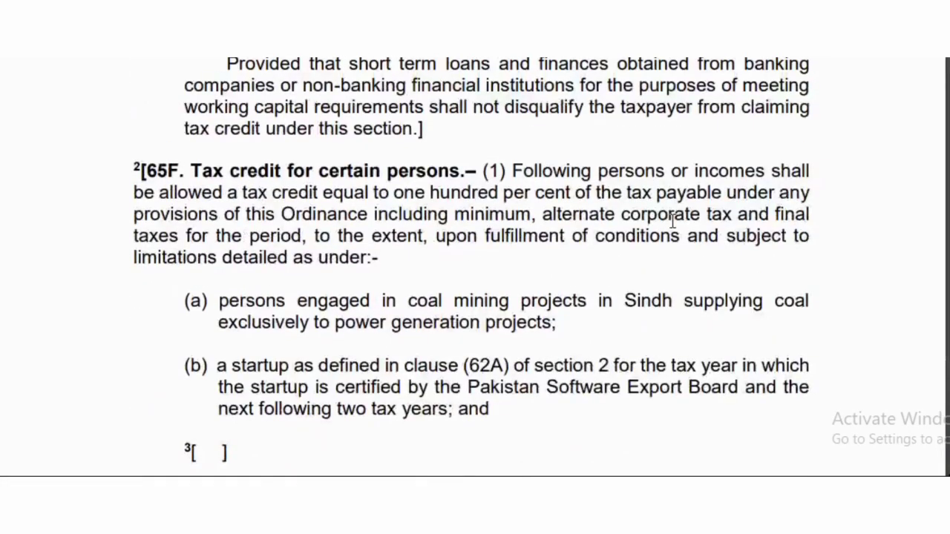
{"action": "scroll", "coordinate": [672, 220], "scroll_direction": "down", "scroll_amount": 3}
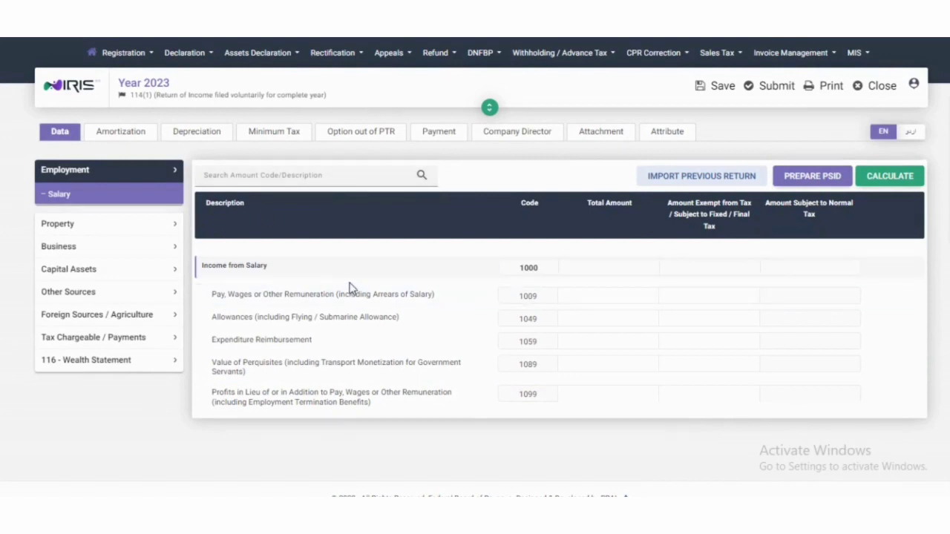
Step: Under Foreign Sources, enter 2,000,000 as both total and exempt amount for Foreign Salary Income, and calculate the return
{"action": "left_click", "coordinate": [125, 317]}
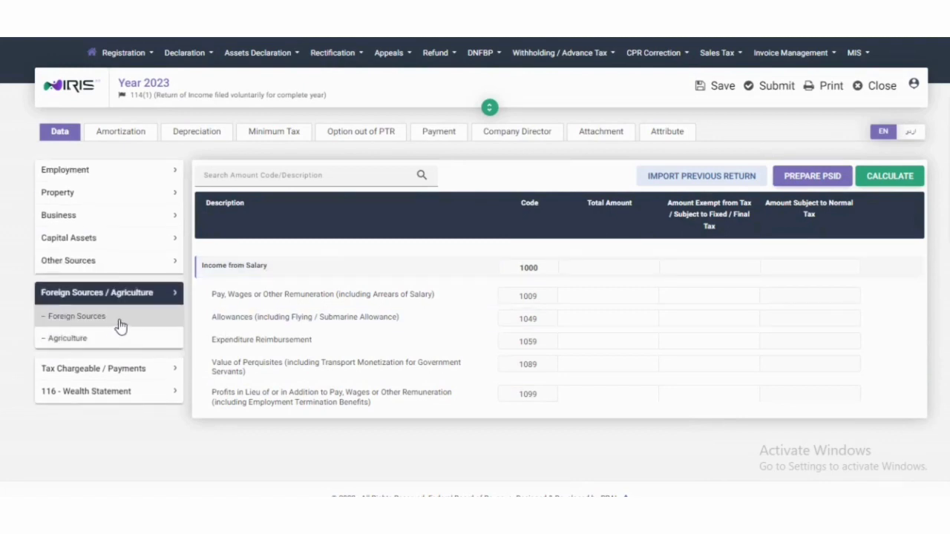
{"action": "left_click", "coordinate": [121, 327]}
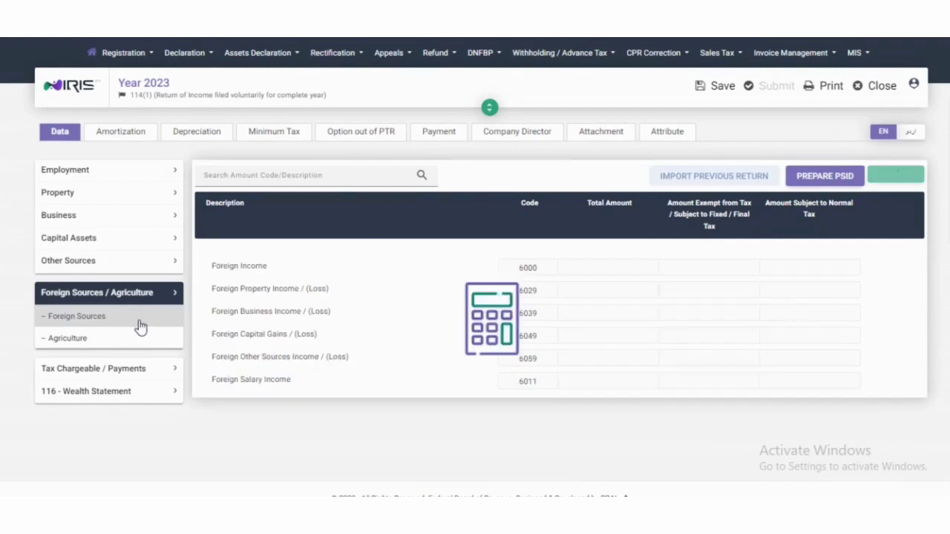
{"action": "left_click", "coordinate": [597, 384]}
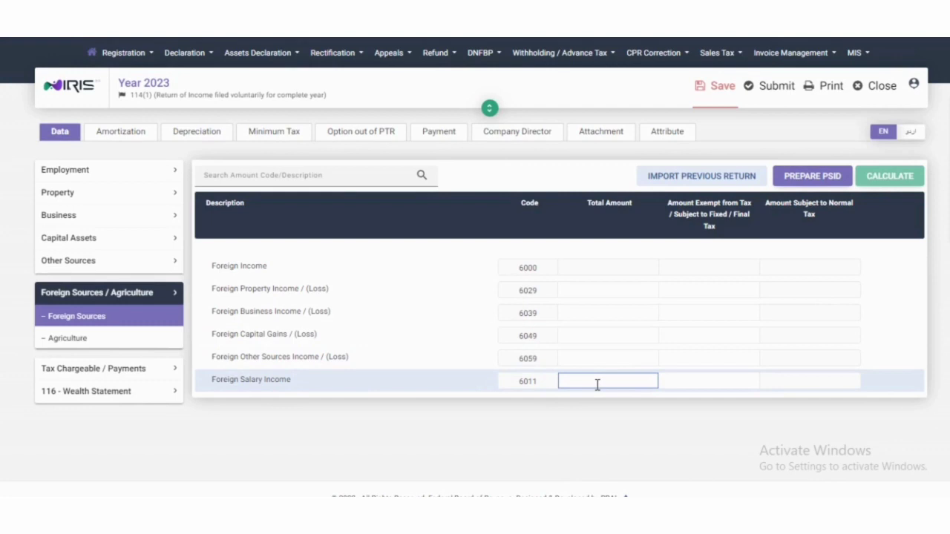
{"action": "type", "text": "2,000,000"}
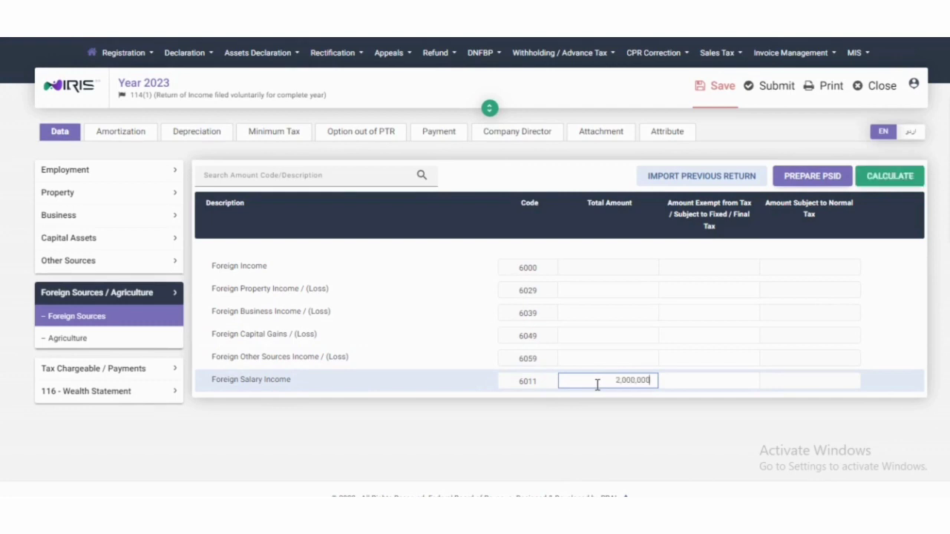
{"action": "left_click", "coordinate": [699, 387]}
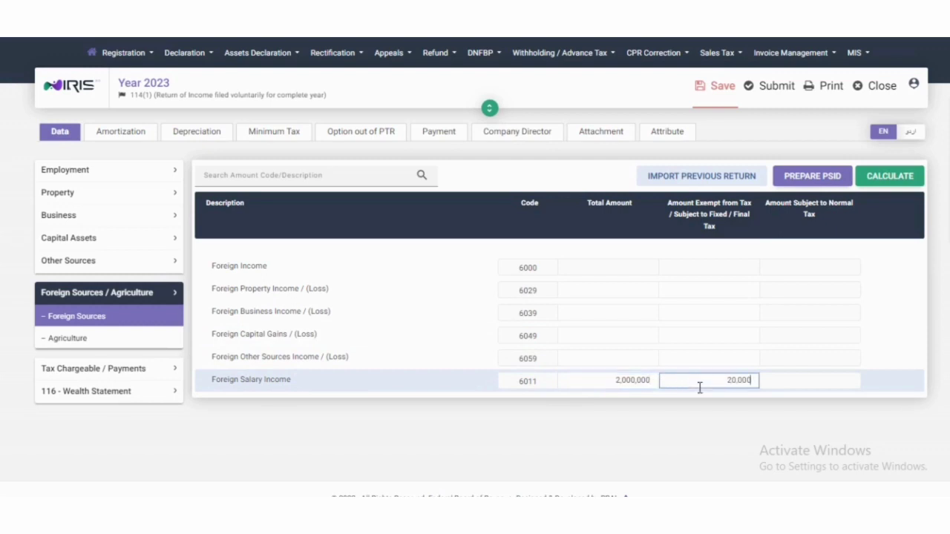
{"action": "left_click", "coordinate": [824, 416]}
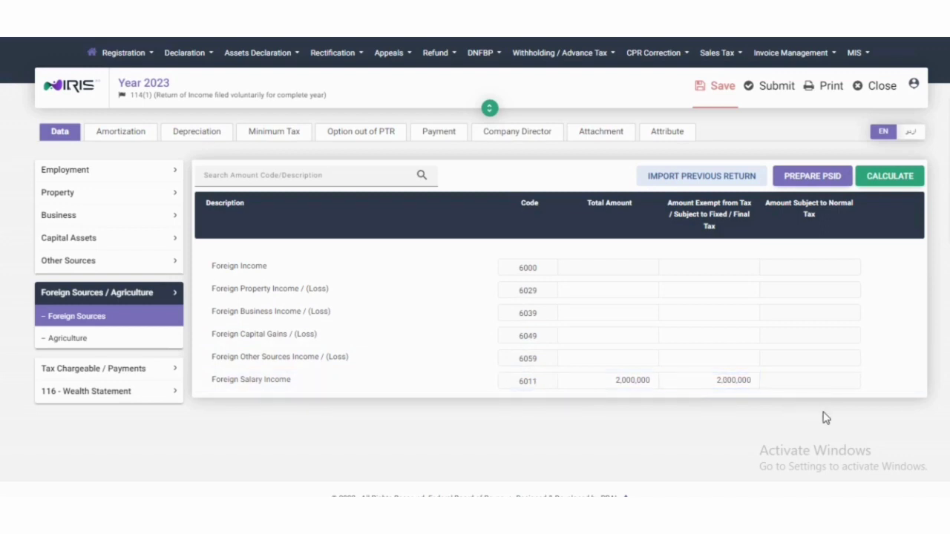
{"action": "left_click", "coordinate": [869, 178]}
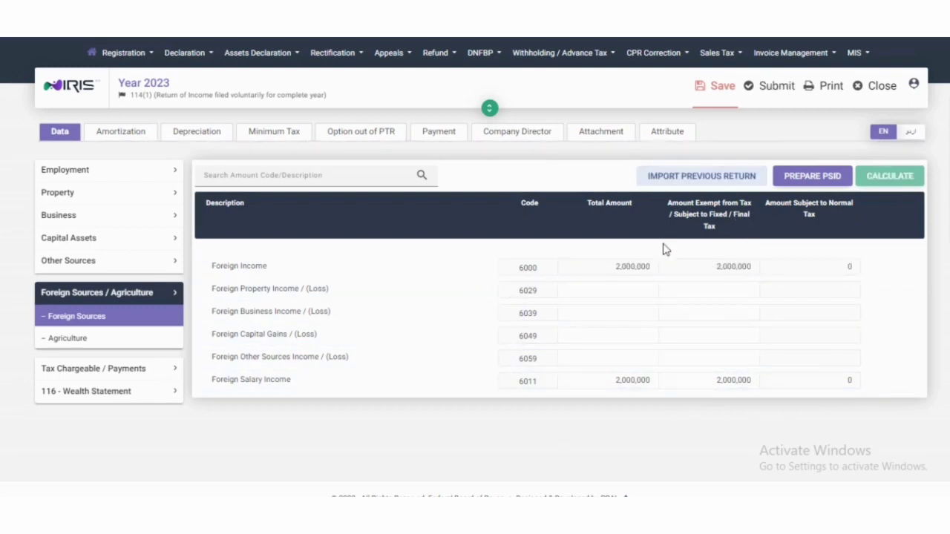
Step: In the Final / Fixed / Minimum tax section, search for 154A and select Export of Services u/s 154A @ 0.25%
{"action": "left_click", "coordinate": [123, 294]}
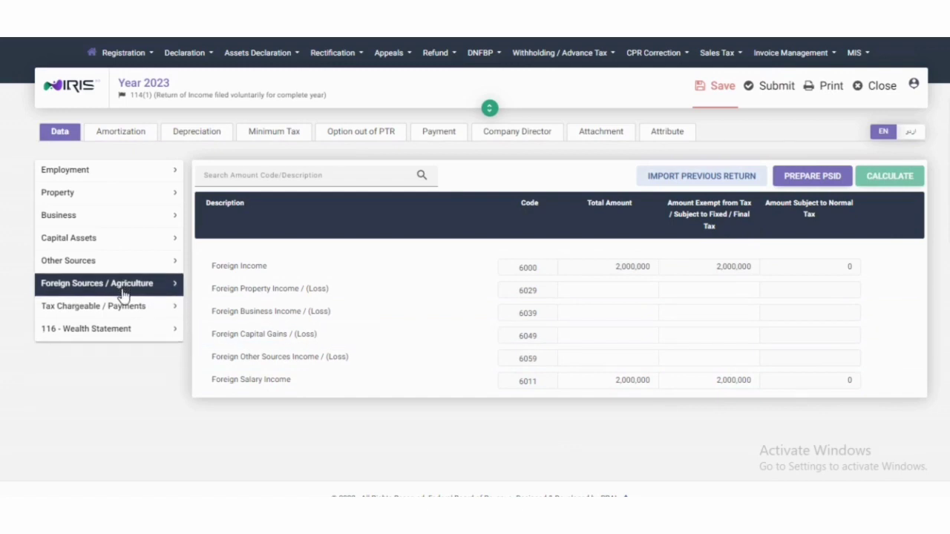
{"action": "left_click", "coordinate": [124, 310]}
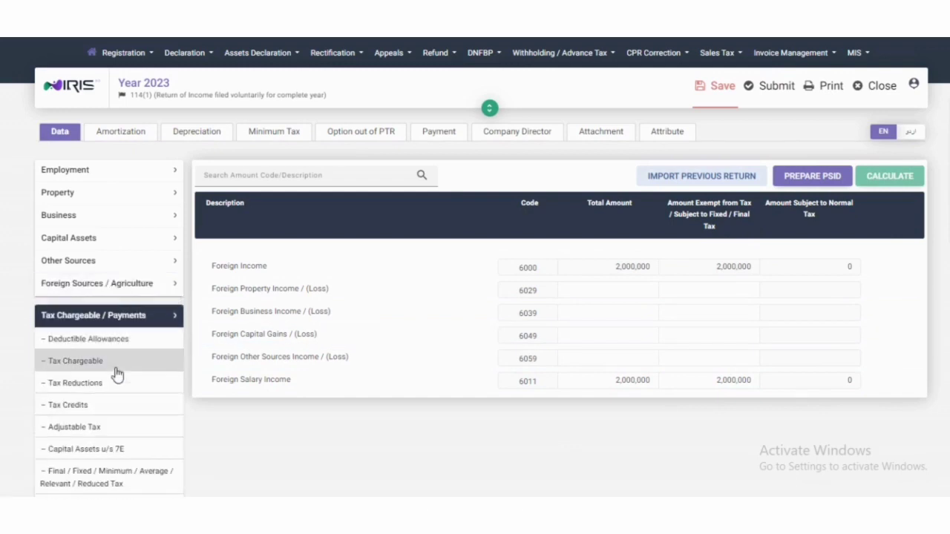
{"action": "left_click", "coordinate": [104, 475]}
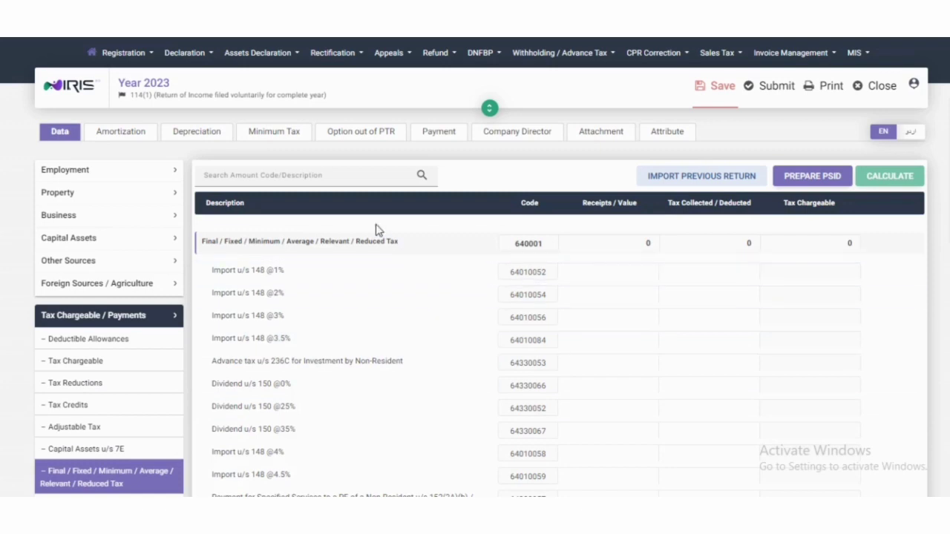
{"action": "left_click", "coordinate": [352, 177]}
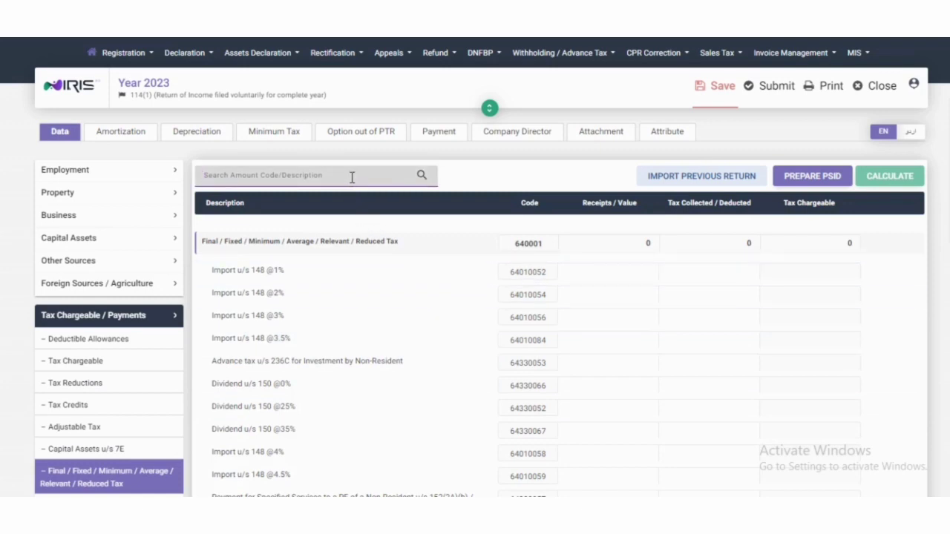
{"action": "type", "text": "154"}
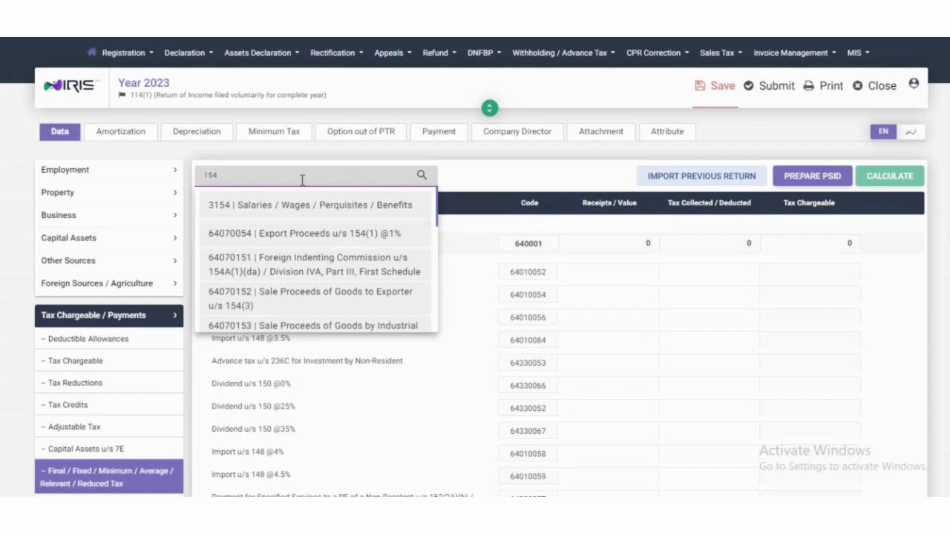
{"action": "type", "text": "A"}
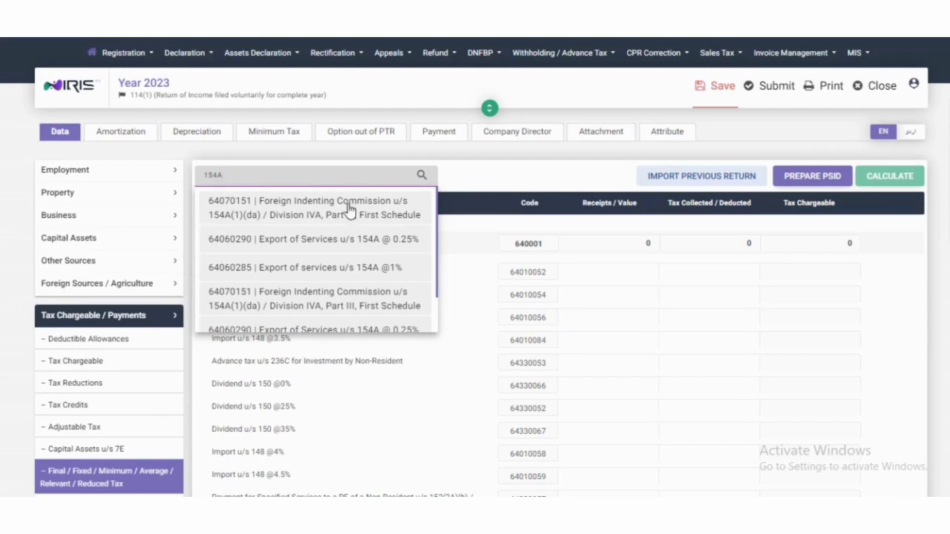
{"action": "left_click", "coordinate": [363, 240]}
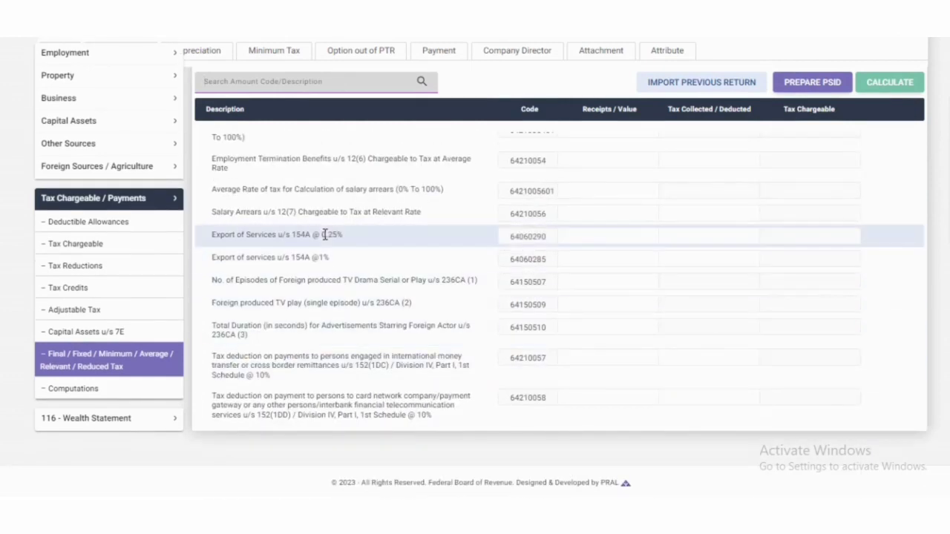
Step: Enter receipts of 2,000,000 and tax deducted of 3,000 for Export of Services u/s 154A @ 0.25%, and recalculate
{"action": "left_click", "coordinate": [585, 235]}
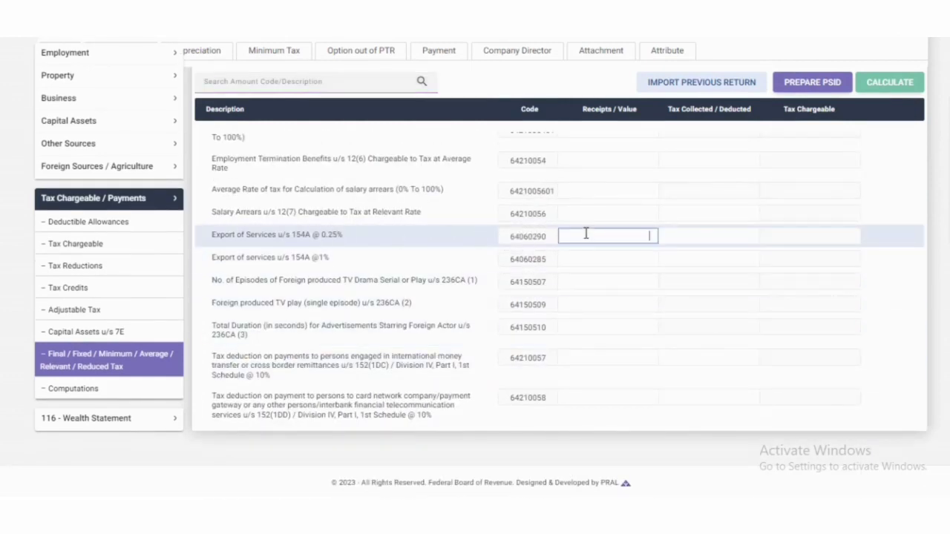
{"action": "type", "text": "20"}
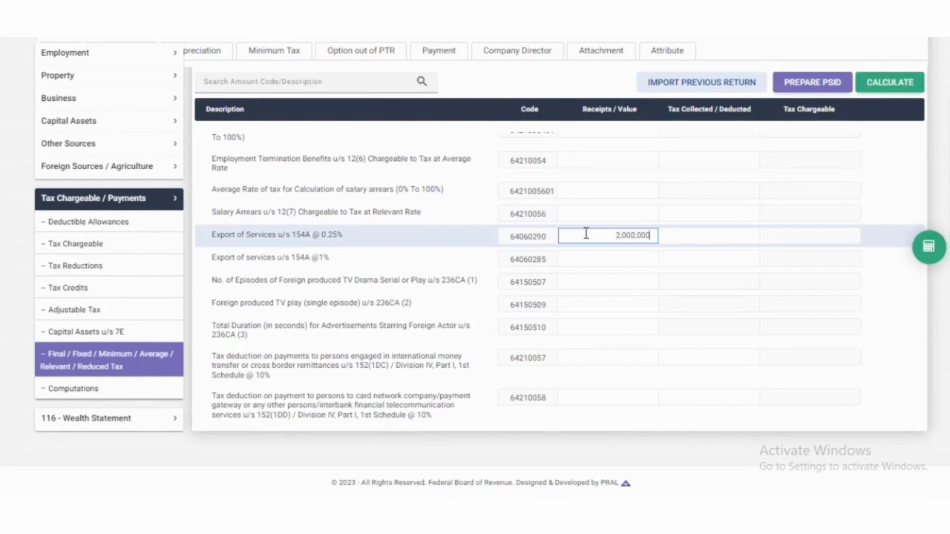
{"action": "left_click", "coordinate": [743, 238]}
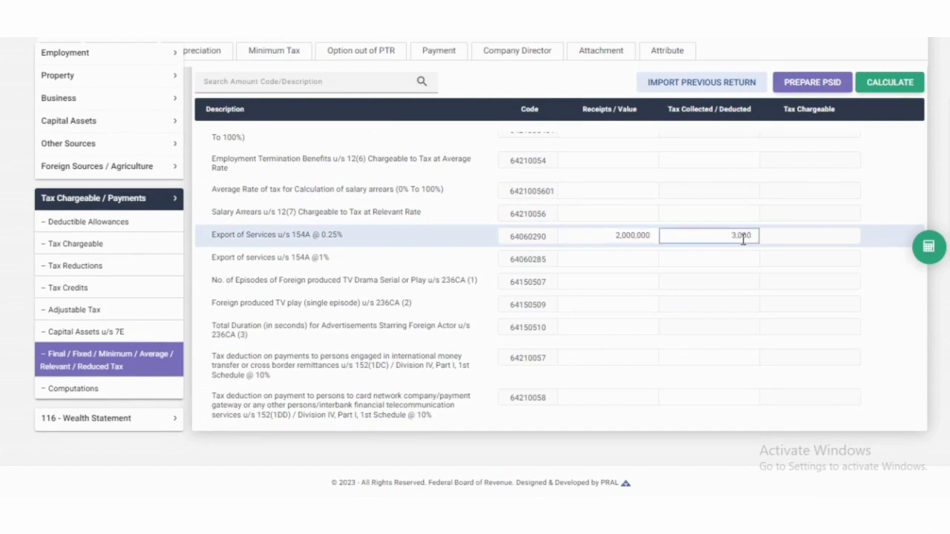
{"action": "left_click", "coordinate": [882, 83]}
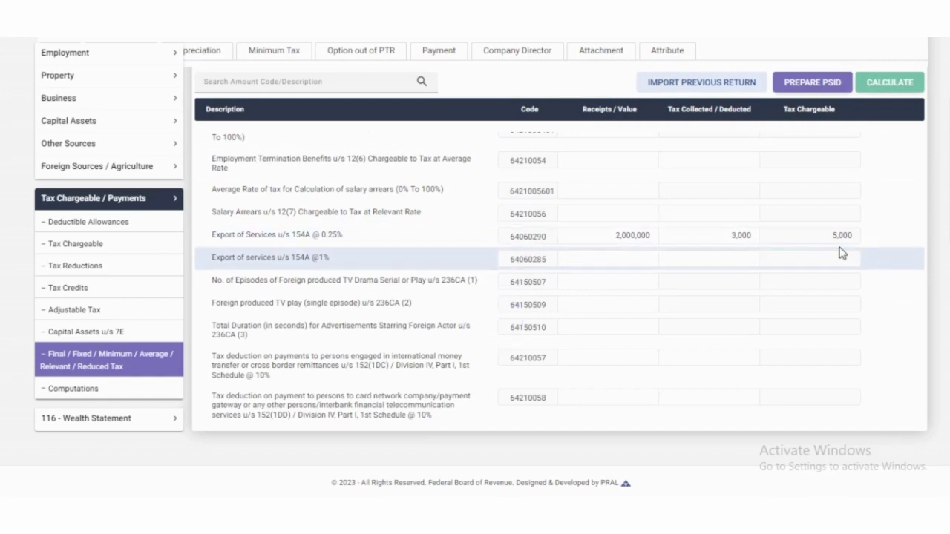
Step: Examine the final tax totals and the Computations section for foreign income, tax chargeable, withholding income tax and admitted income tax
{"action": "scroll", "coordinate": [842, 253], "scroll_direction": "up", "scroll_amount": 10}
{"action": "scroll", "coordinate": [842, 253], "scroll_direction": "up", "scroll_amount": 8}
{"action": "scroll", "coordinate": [842, 253], "scroll_direction": "up", "scroll_amount": 10}
{"action": "scroll", "coordinate": [841, 253], "scroll_direction": "up", "scroll_amount": 10}
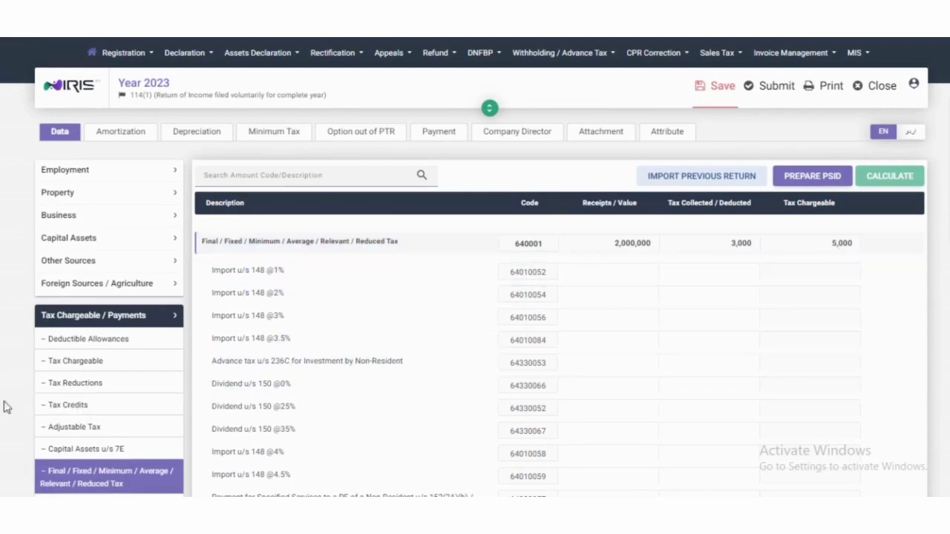
{"action": "scroll", "coordinate": [76, 384], "scroll_direction": "down", "scroll_amount": 1}
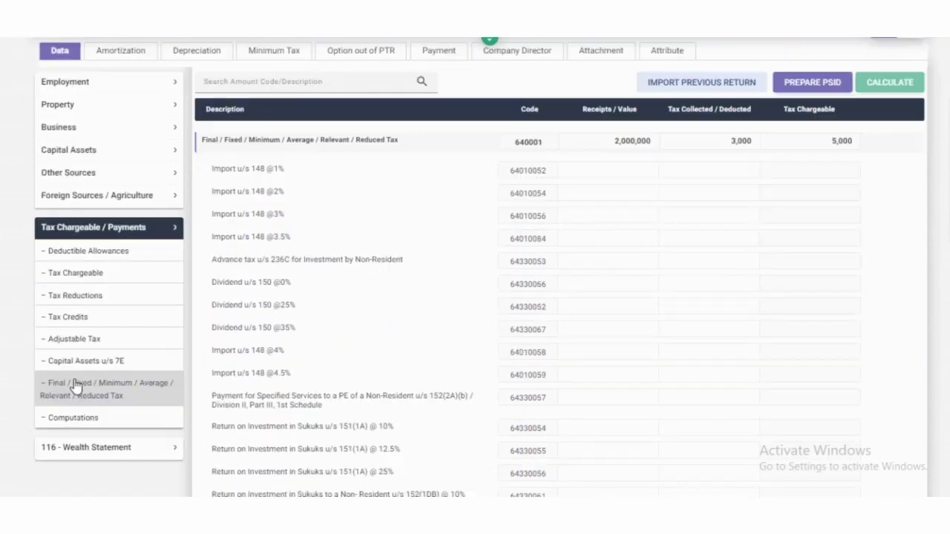
{"action": "left_click", "coordinate": [84, 420]}
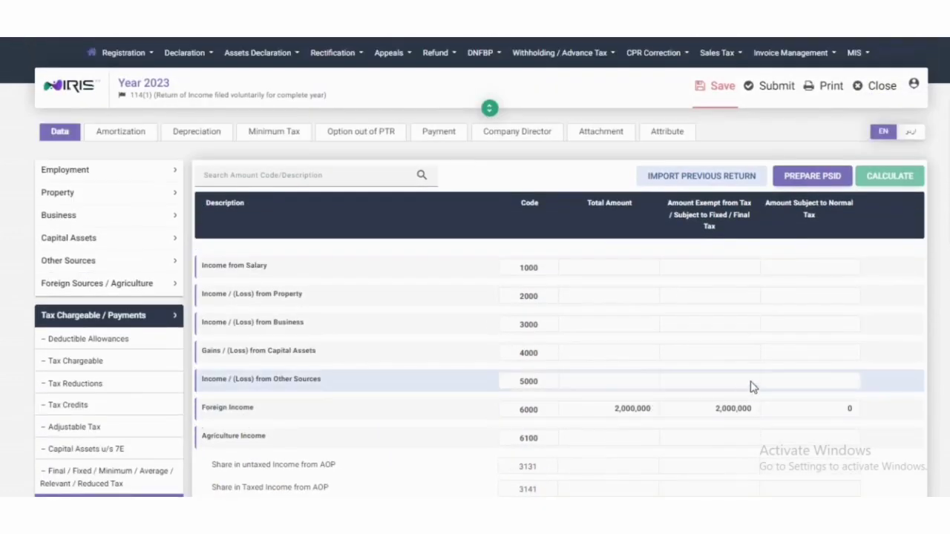
{"action": "scroll", "coordinate": [743, 339], "scroll_direction": "down", "scroll_amount": 2}
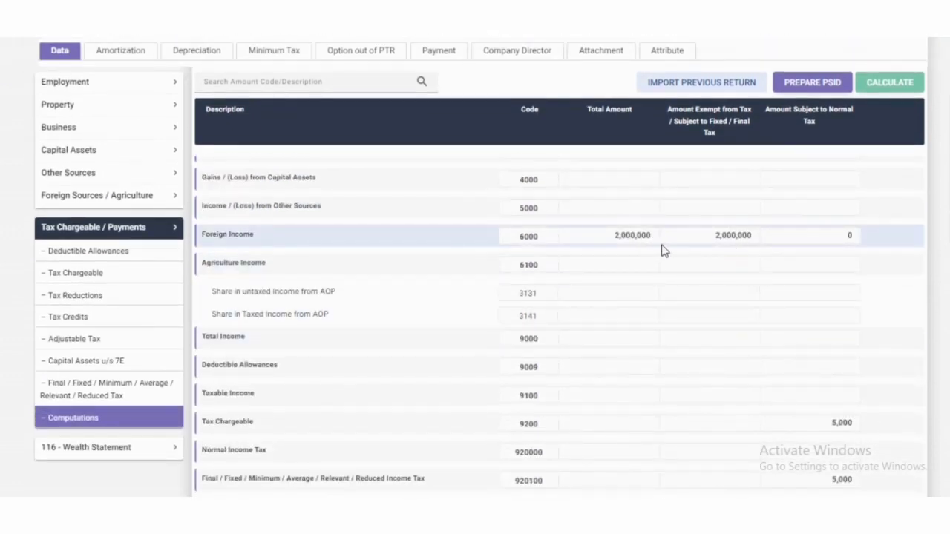
{"action": "scroll", "coordinate": [821, 286], "scroll_direction": "down", "scroll_amount": 1}
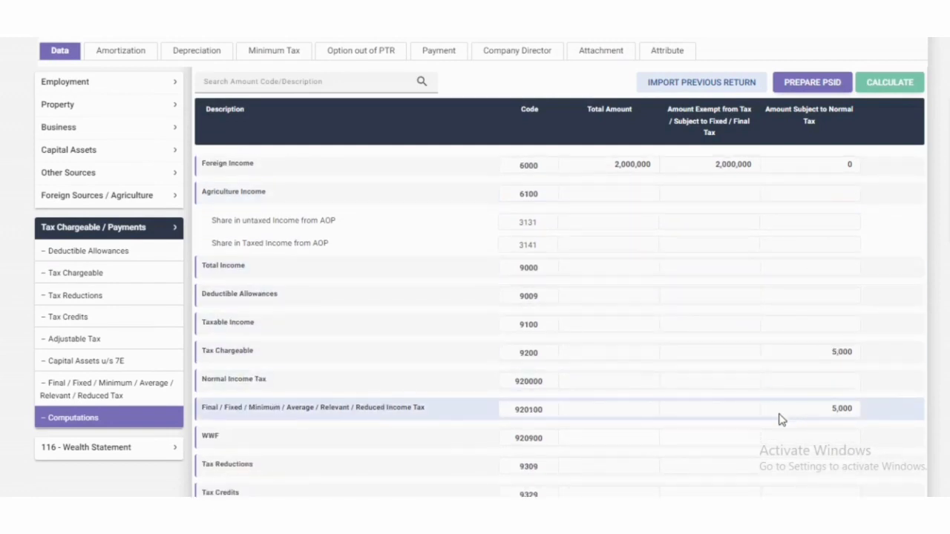
{"action": "scroll", "coordinate": [826, 420], "scroll_direction": "down", "scroll_amount": 5}
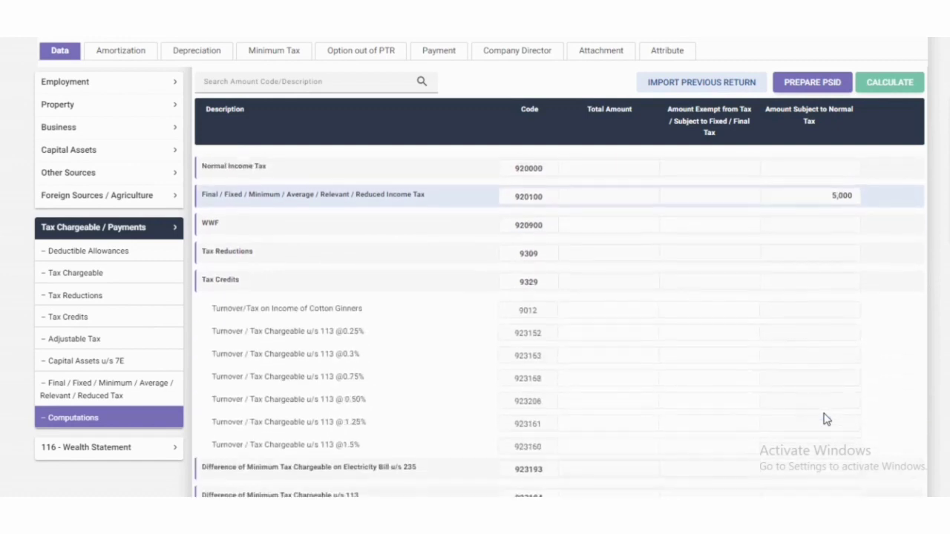
{"action": "scroll", "coordinate": [827, 419], "scroll_direction": "down", "scroll_amount": 3}
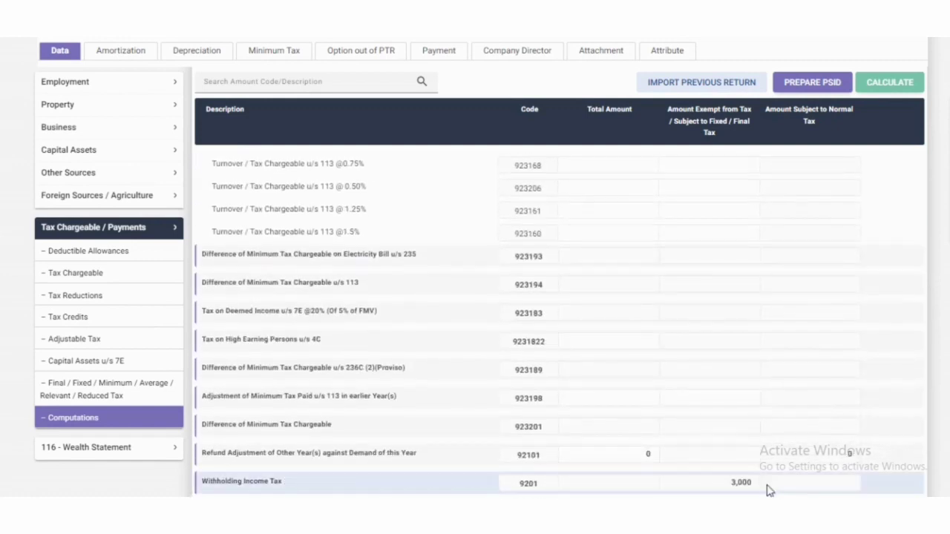
{"action": "scroll", "coordinate": [817, 454], "scroll_direction": "down", "scroll_amount": 3}
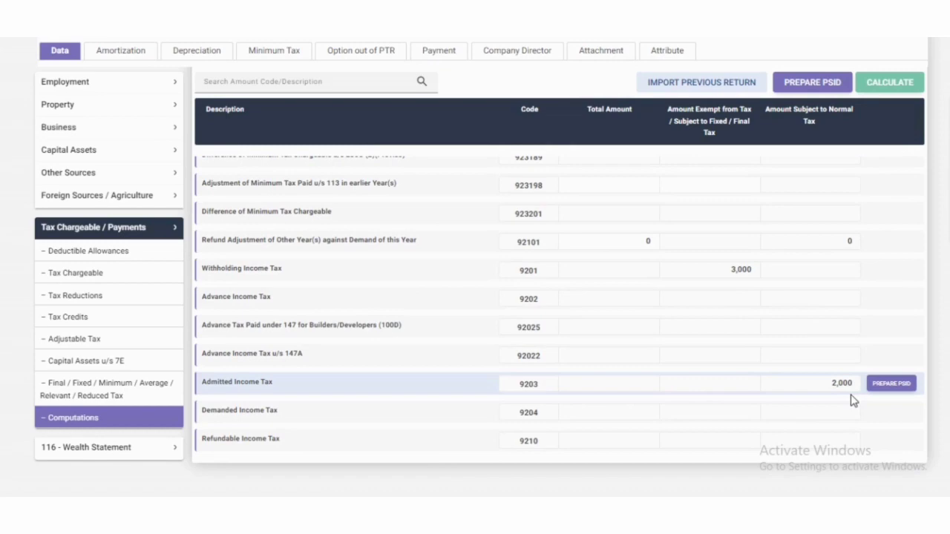
Step: In the Final / Fixed / Minimum tax section, clear the receipts and tax deducted for Export of Services u/s 154A @ 0.25%, and recalculate
{"action": "left_click", "coordinate": [127, 399]}
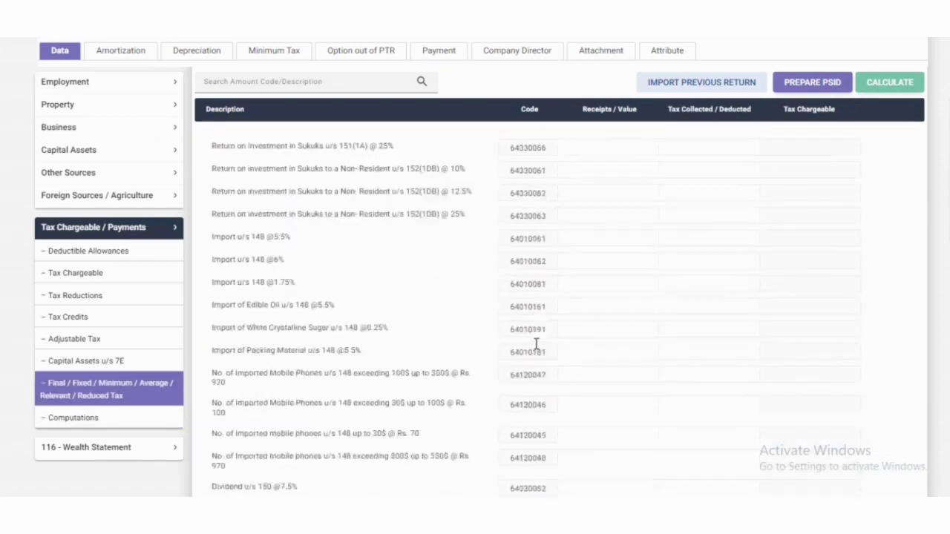
{"action": "scroll", "coordinate": [632, 289], "scroll_direction": "down", "scroll_amount": 10}
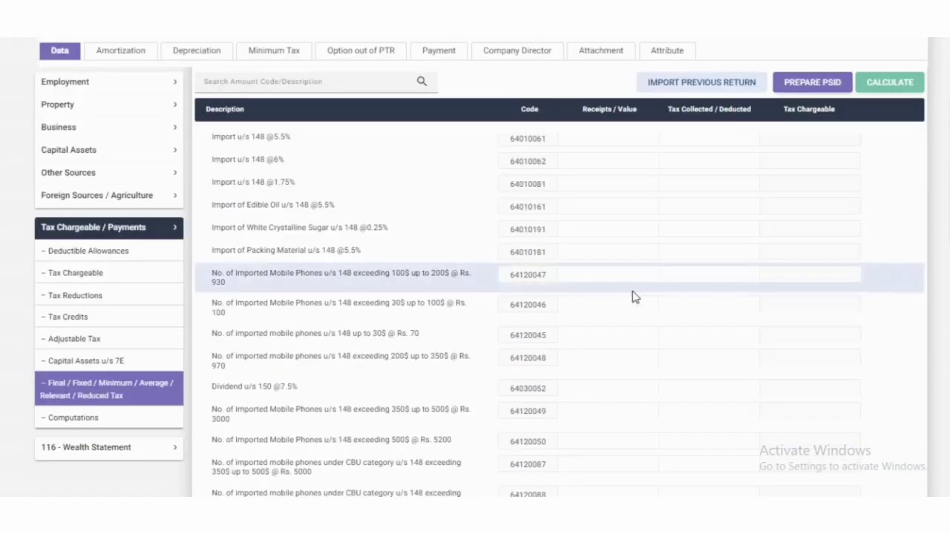
{"action": "scroll", "coordinate": [633, 297], "scroll_direction": "down", "scroll_amount": 15}
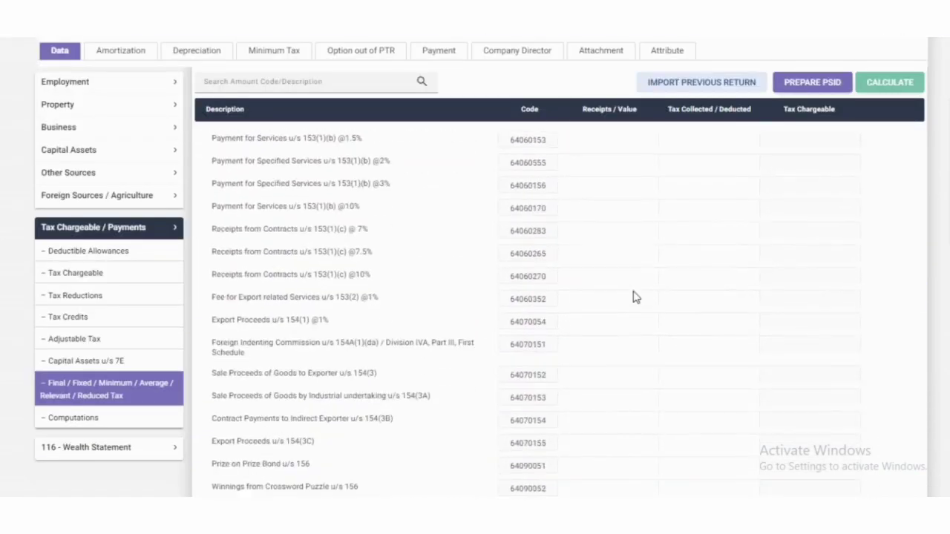
{"action": "scroll", "coordinate": [635, 298], "scroll_direction": "down", "scroll_amount": 1}
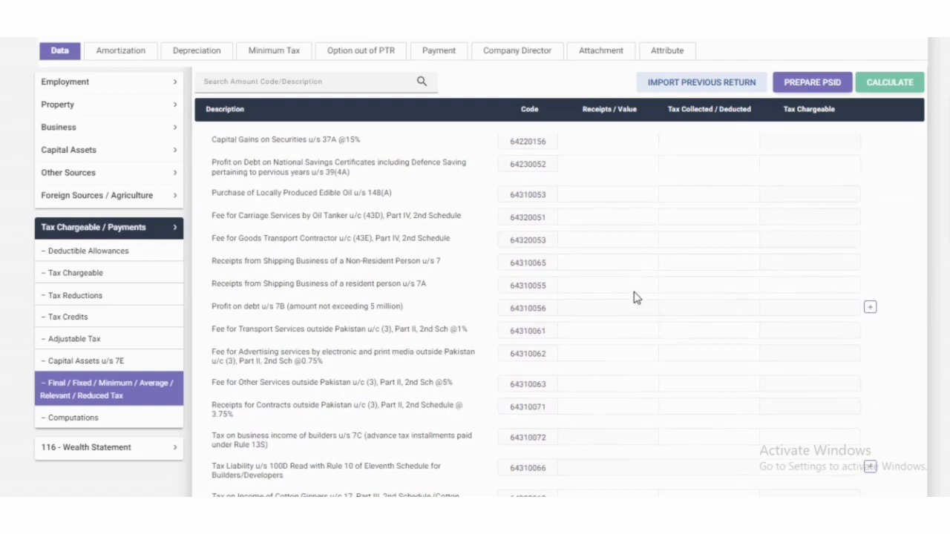
{"action": "scroll", "coordinate": [635, 297], "scroll_direction": "down", "scroll_amount": 8}
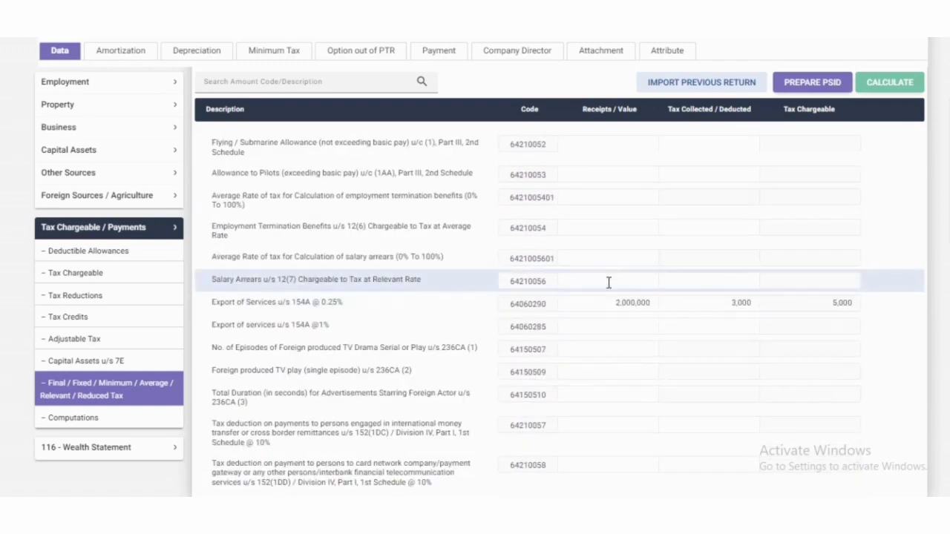
{"action": "left_click_drag", "start_coordinate": [610, 303], "coordinate": [670, 303]}
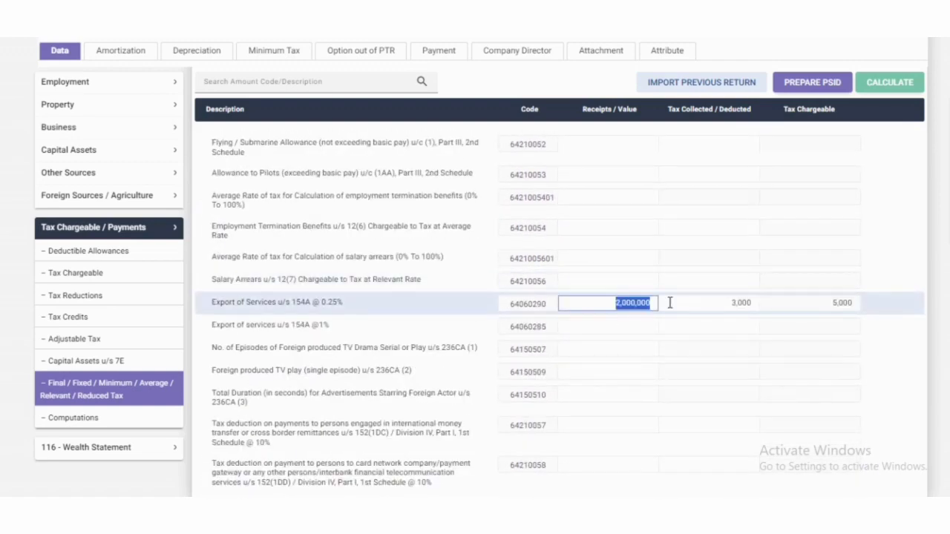
{"action": "key", "text": "BackSpace"}
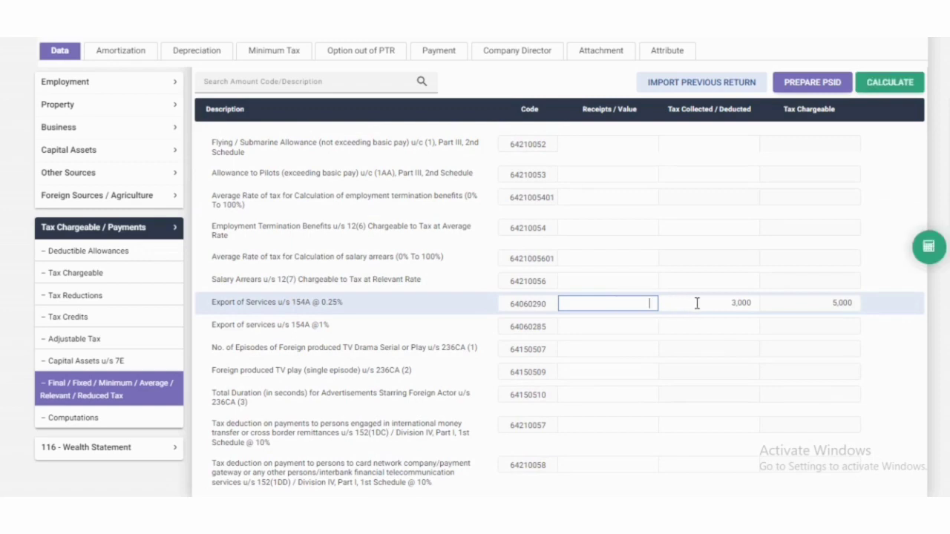
{"action": "left_click_drag", "start_coordinate": [710, 302], "coordinate": [755, 306]}
{"action": "key", "text": "BackSpace"}
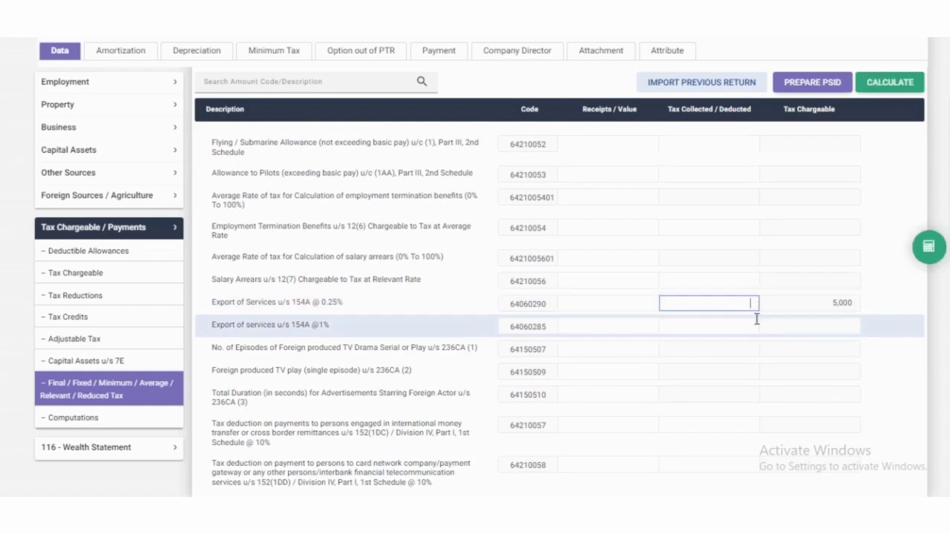
{"action": "left_click", "coordinate": [885, 84]}
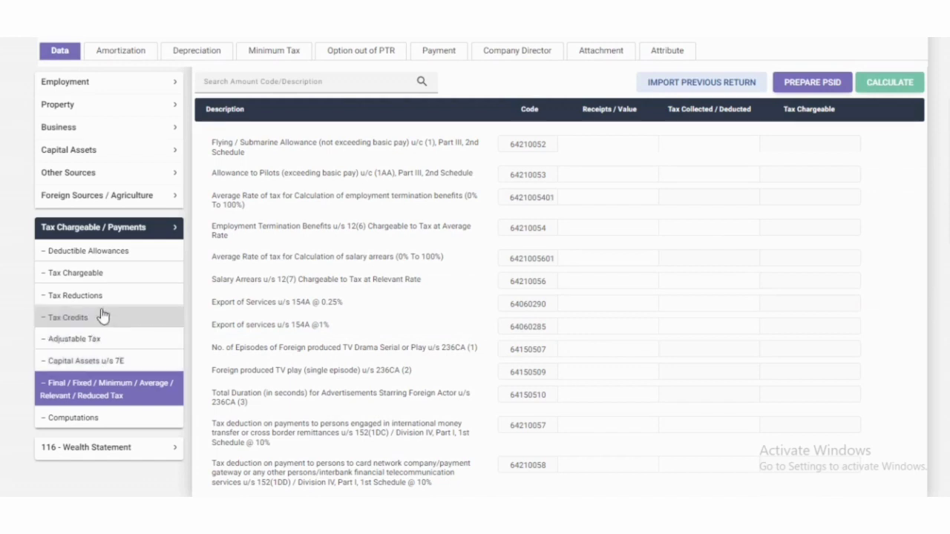
Step: Under Foreign Sources, clear the total and exempt amounts of Foreign Salary Income, and recalculate the return
{"action": "left_click", "coordinate": [117, 227]}
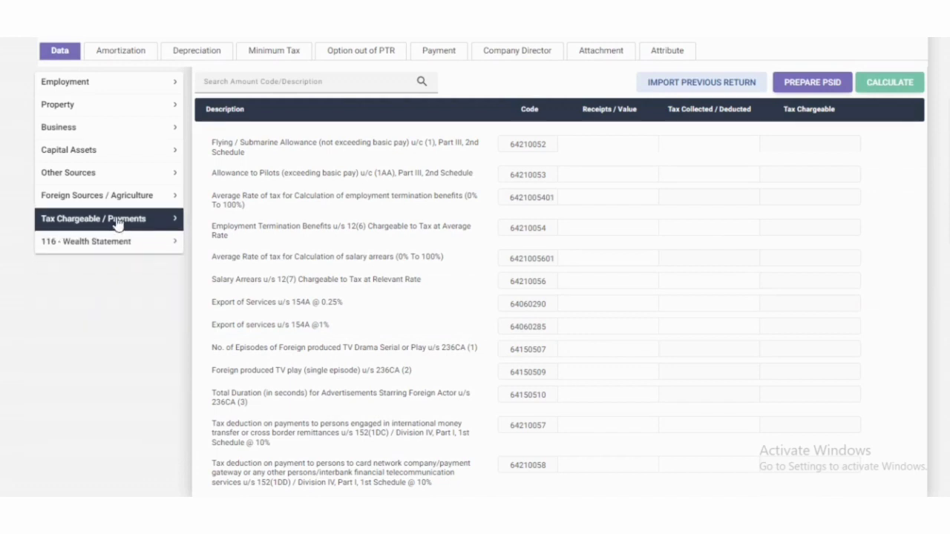
{"action": "left_click", "coordinate": [116, 199]}
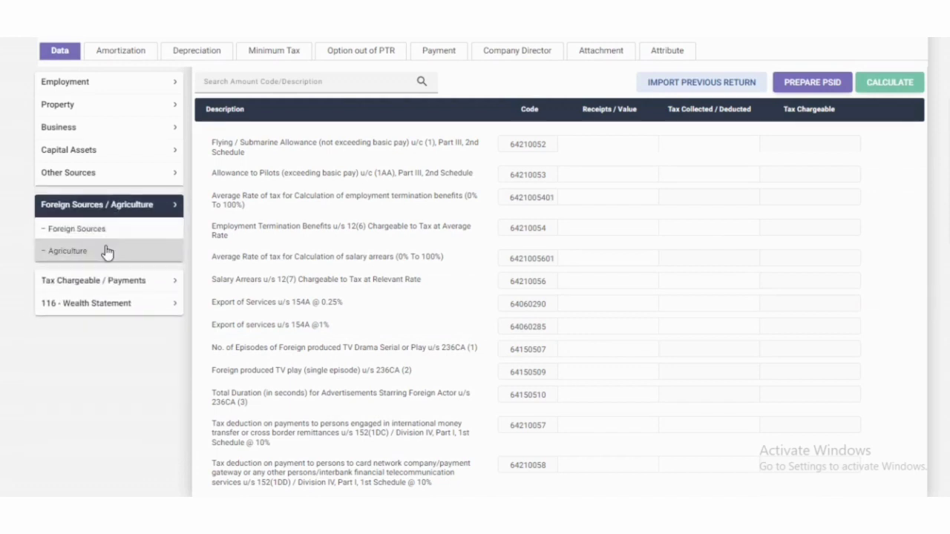
{"action": "left_click", "coordinate": [106, 232]}
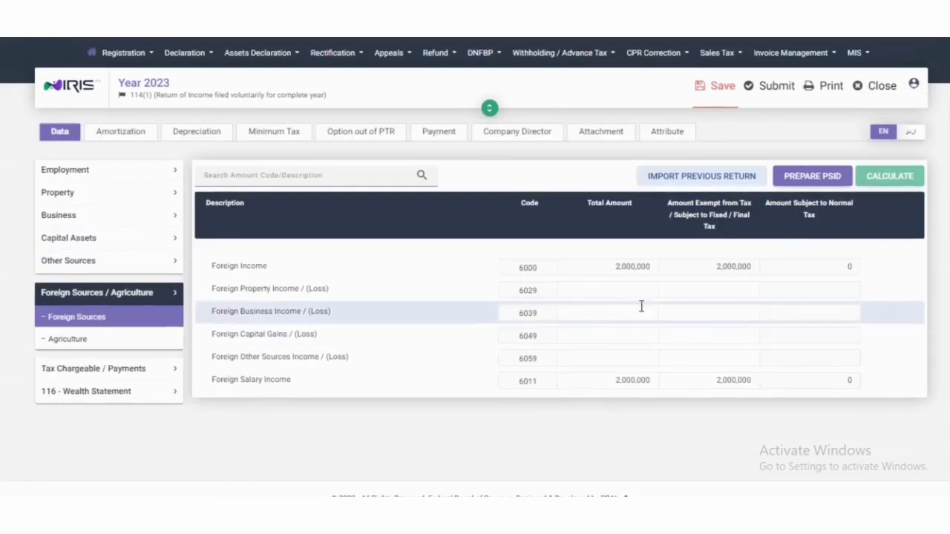
{"action": "left_click_drag", "start_coordinate": [615, 382], "coordinate": [774, 392]}
{"action": "key", "text": "BackSpace"}
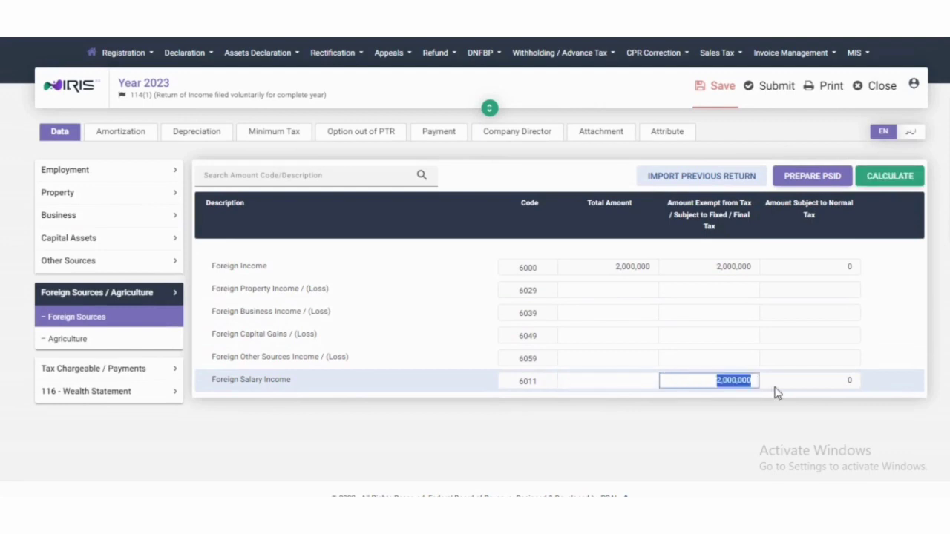
{"action": "key", "text": "BackSpace"}
{"action": "left_click", "coordinate": [885, 179]}
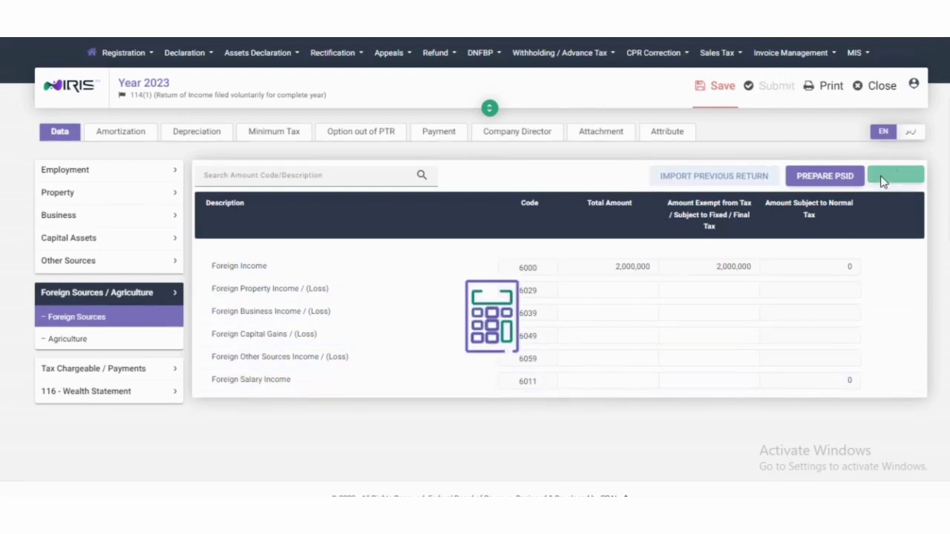
Step: Reopen Foreign Sources, enter 0 as both total and exempt amount for Foreign Salary Income, and recalculate
{"action": "left_click", "coordinate": [108, 269]}
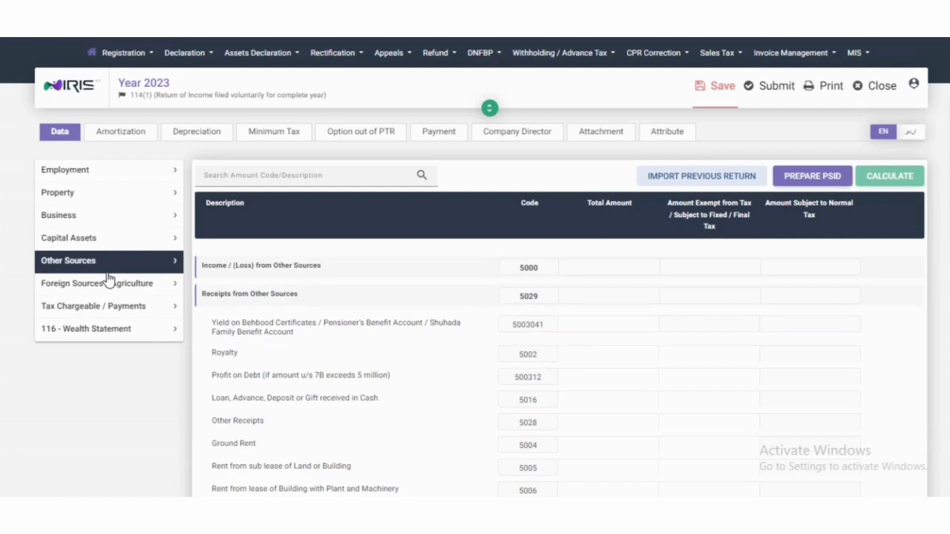
{"action": "left_click", "coordinate": [109, 282]}
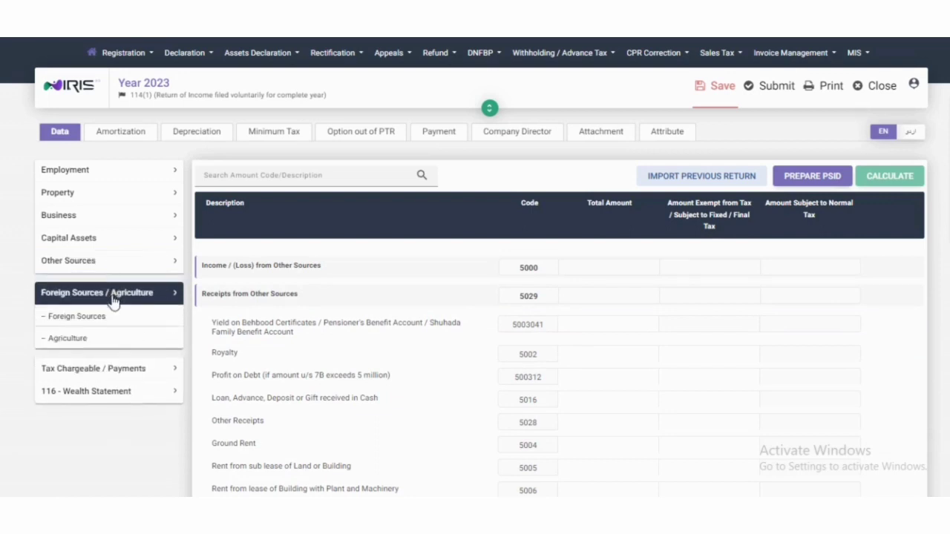
{"action": "left_click", "coordinate": [115, 319]}
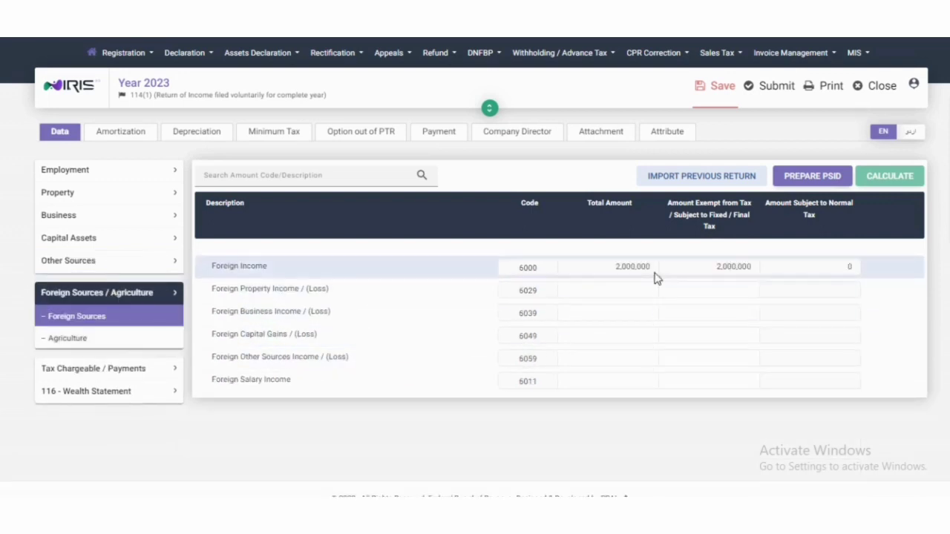
{"action": "left_click", "coordinate": [622, 382]}
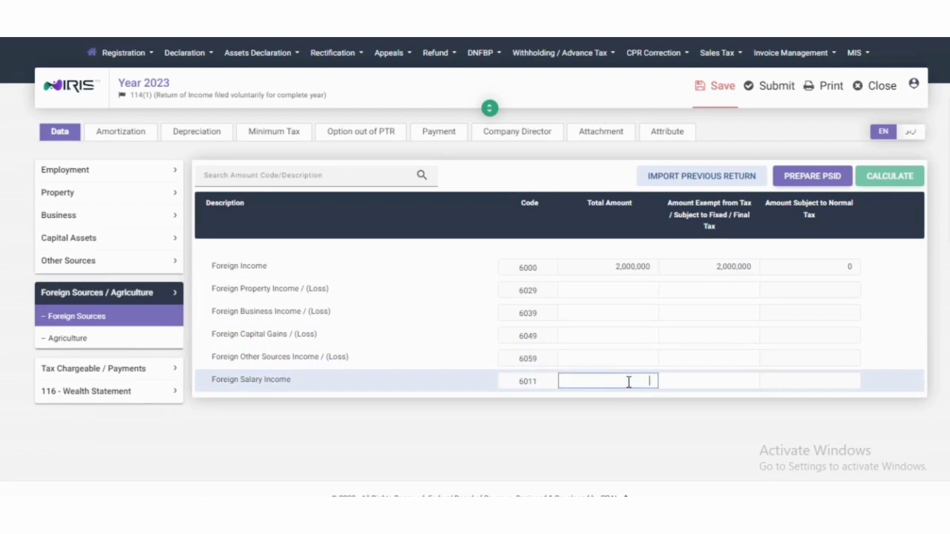
{"action": "type", "text": "0"}
{"action": "left_click", "coordinate": [718, 380]}
{"action": "type", "text": "0"}
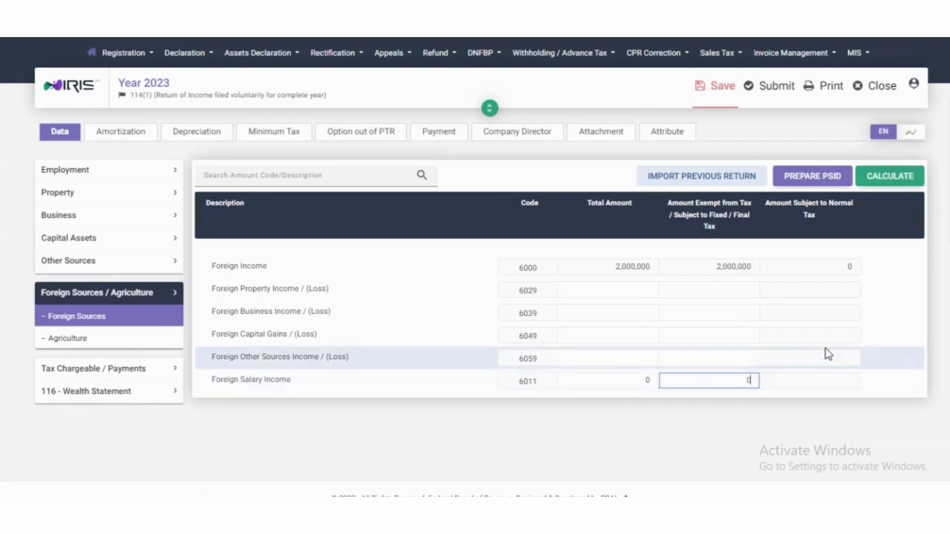
{"action": "left_click", "coordinate": [892, 177]}
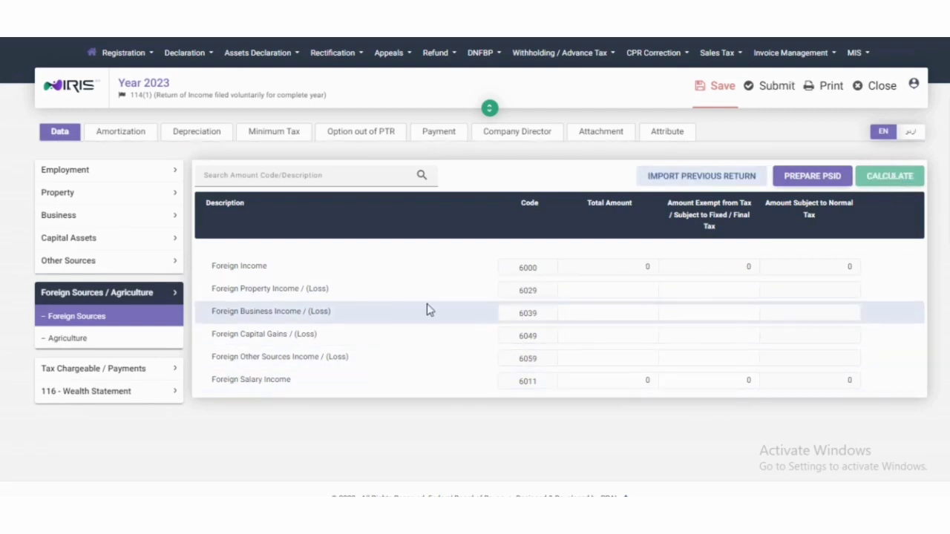
Step: Under Business, Other Revenues, enter 6,500,000 as total and exempt amount for Fee for Technical / Professional Services, and calculate
{"action": "left_click", "coordinate": [98, 297]}
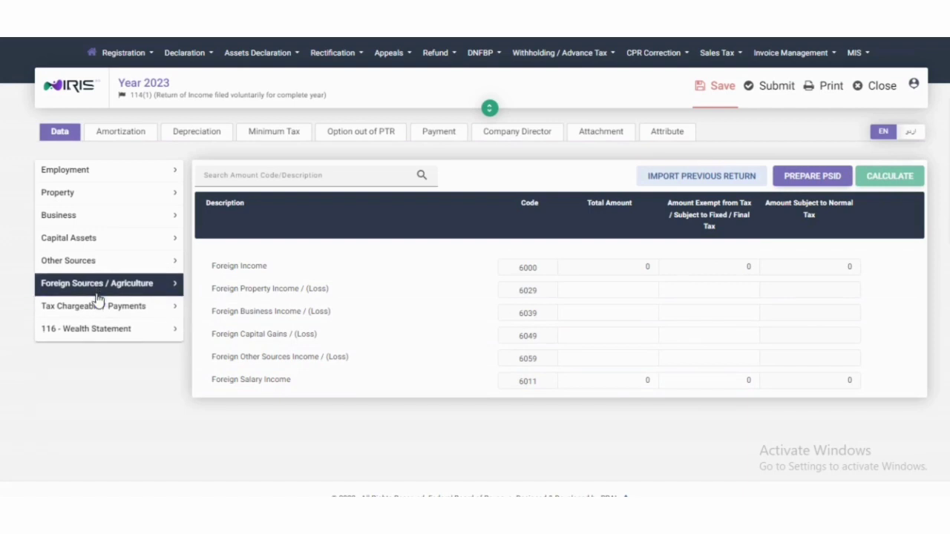
{"action": "left_click", "coordinate": [90, 223]}
{"action": "left_click", "coordinate": [90, 223]}
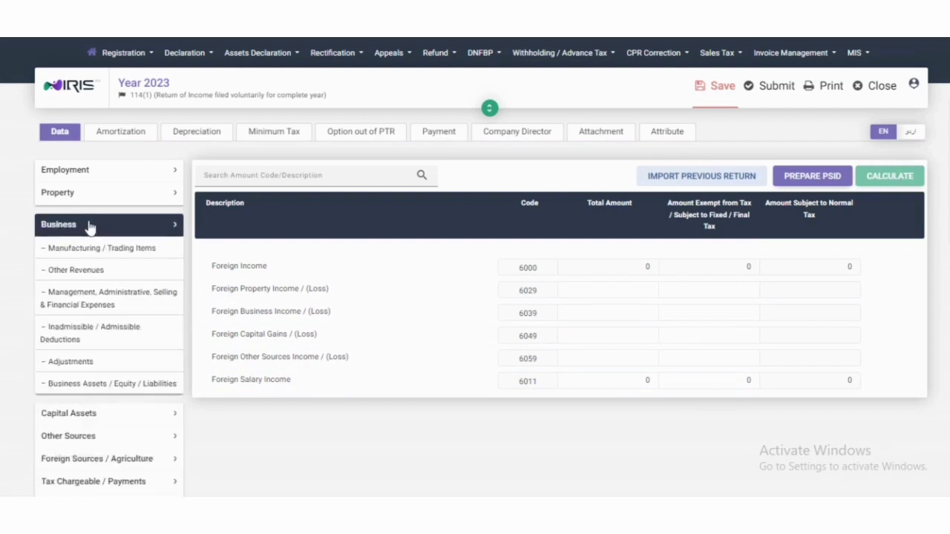
{"action": "left_click", "coordinate": [98, 272]}
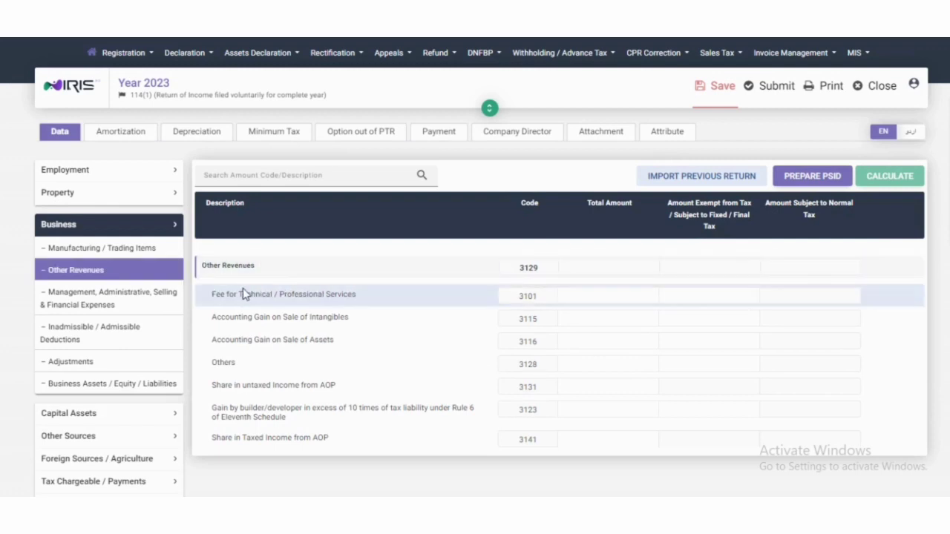
{"action": "left_click", "coordinate": [612, 294]}
{"action": "type", "text": "6,500,000"}
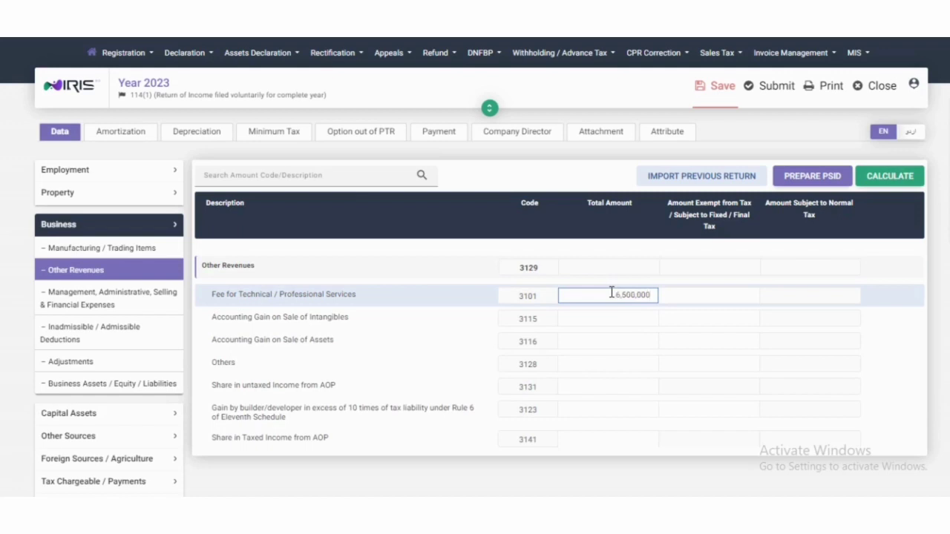
{"action": "left_click", "coordinate": [689, 295]}
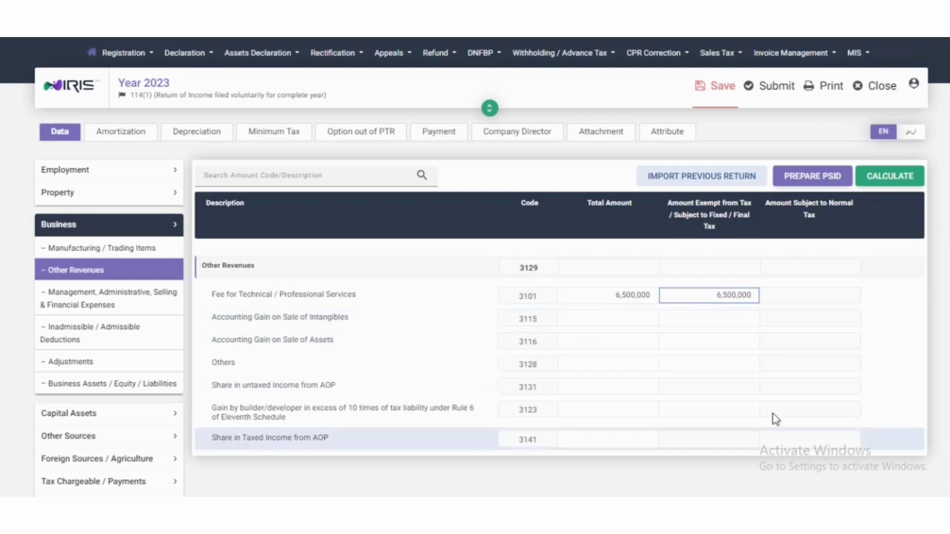
{"action": "left_click", "coordinate": [871, 177]}
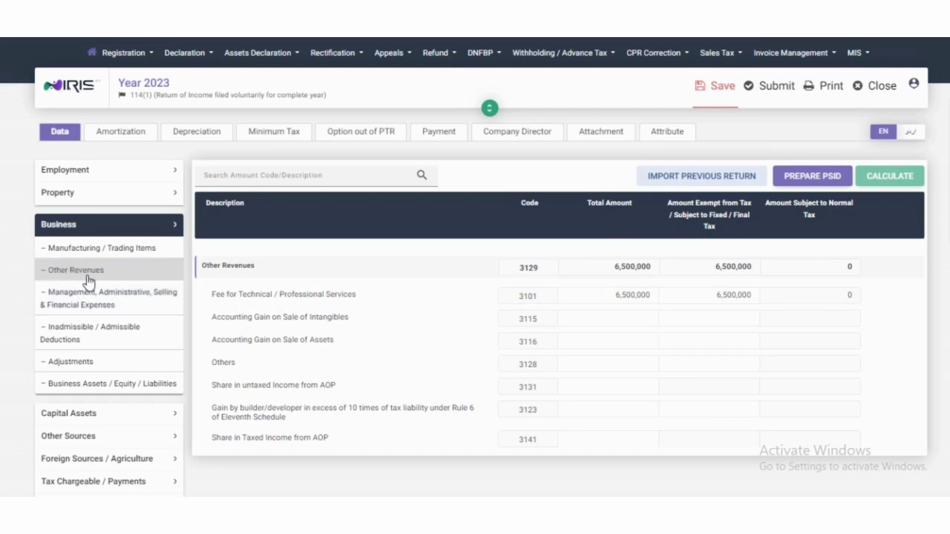
Step: Under Management expenses, enter totals of 150,000 for Rent, 650,000 for Salaries, 600,000 for Electricity / Water / Gas and 125,000 for Stationery, and calculate
{"action": "left_click", "coordinate": [89, 308]}
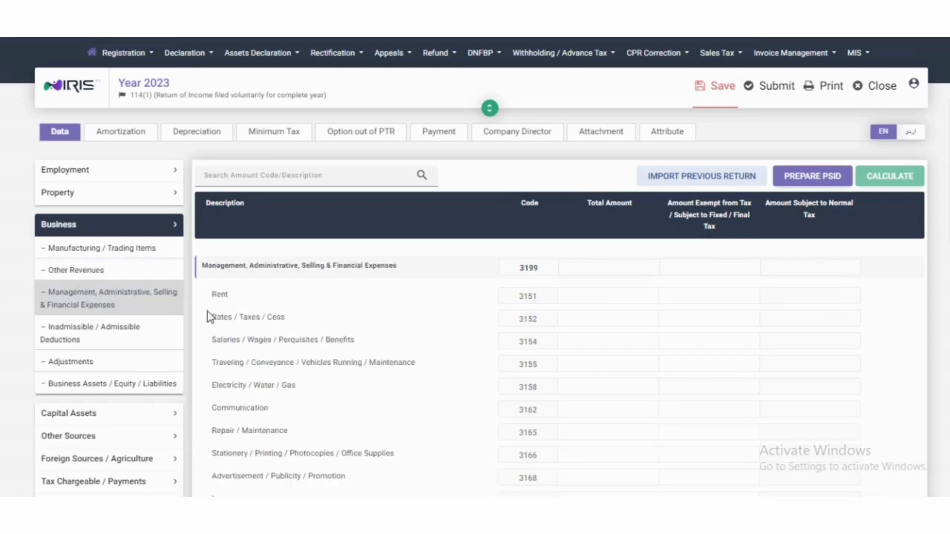
{"action": "left_click", "coordinate": [592, 290]}
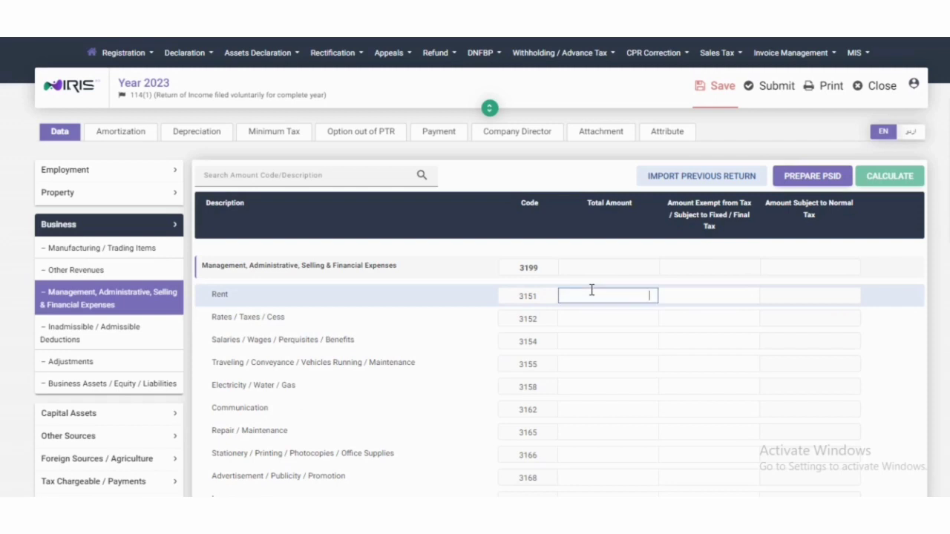
{"action": "type", "text": "150,000"}
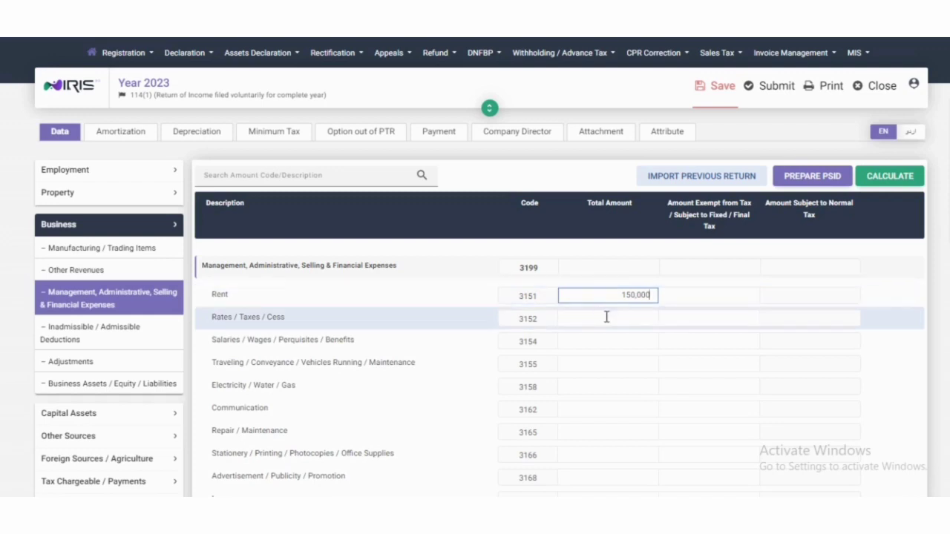
{"action": "left_click", "coordinate": [623, 341]}
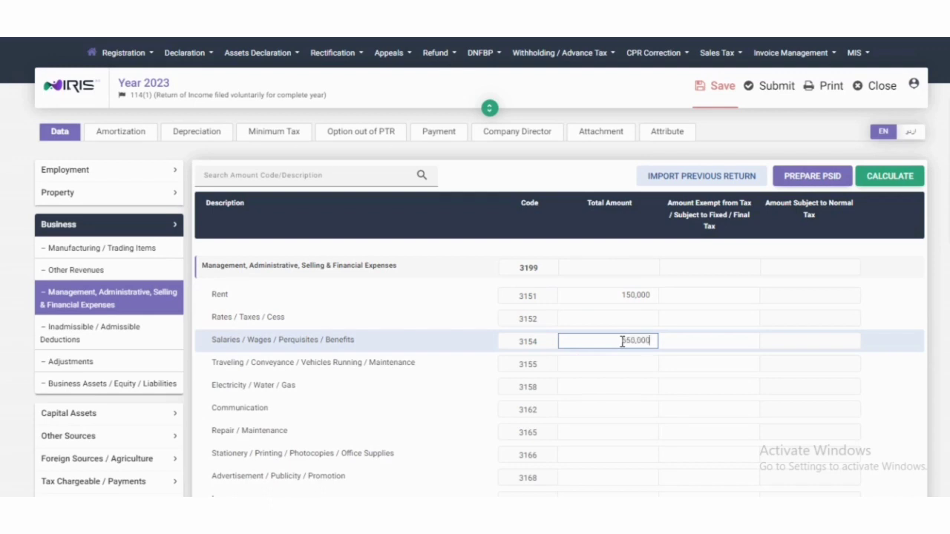
{"action": "left_click", "coordinate": [628, 386]}
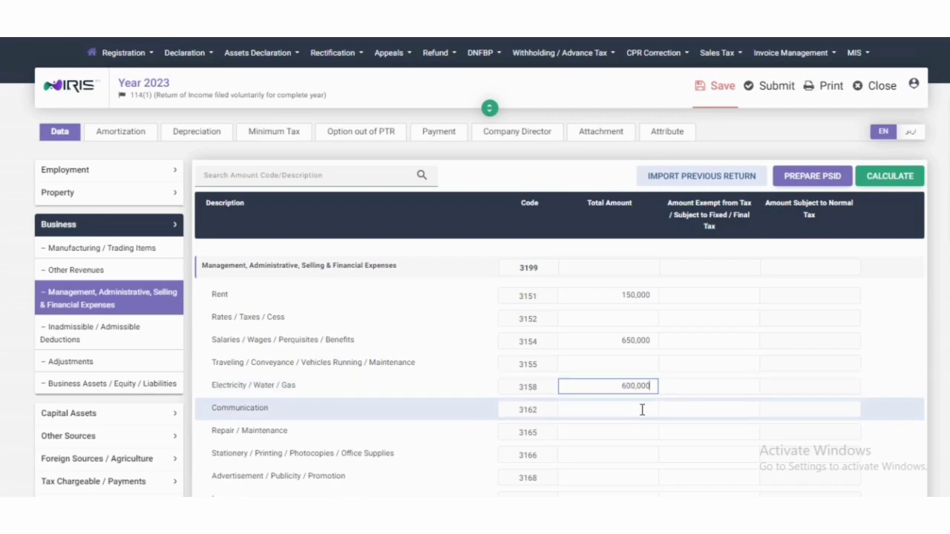
{"action": "left_click", "coordinate": [622, 454]}
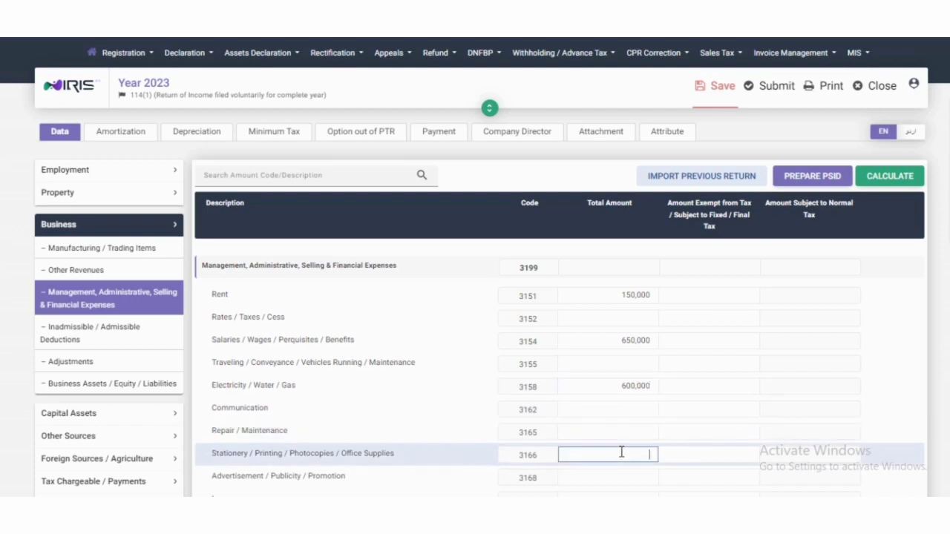
{"action": "type", "text": "12,50"}
{"action": "left_click", "coordinate": [889, 184]}
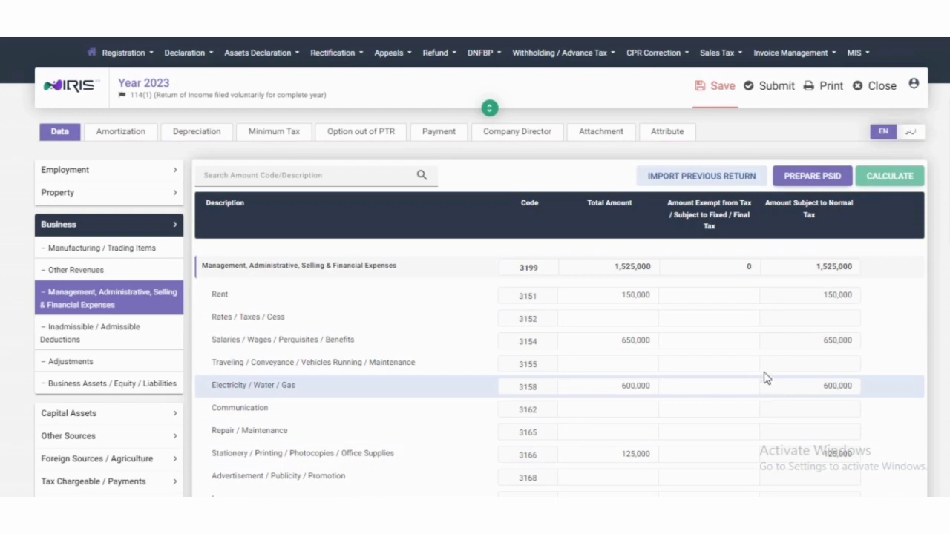
Step: For Management expenses, enter exempt / final-tax amounts of 150,000 for Rent, 650,000 for Salaries, 600,000 for Electricity / Water / Gas and 125,000 for Stationery, and calculate
{"action": "left_click", "coordinate": [724, 295]}
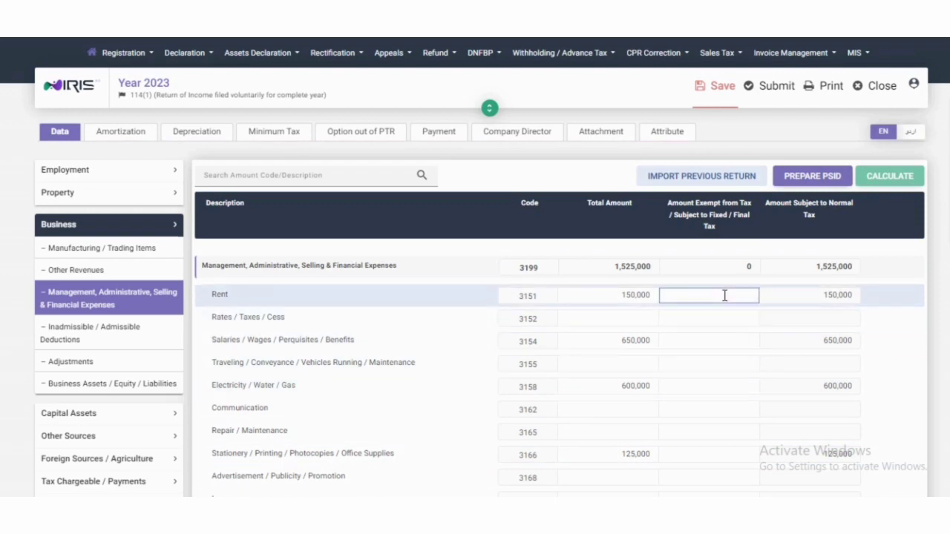
{"action": "type", "text": "150,000"}
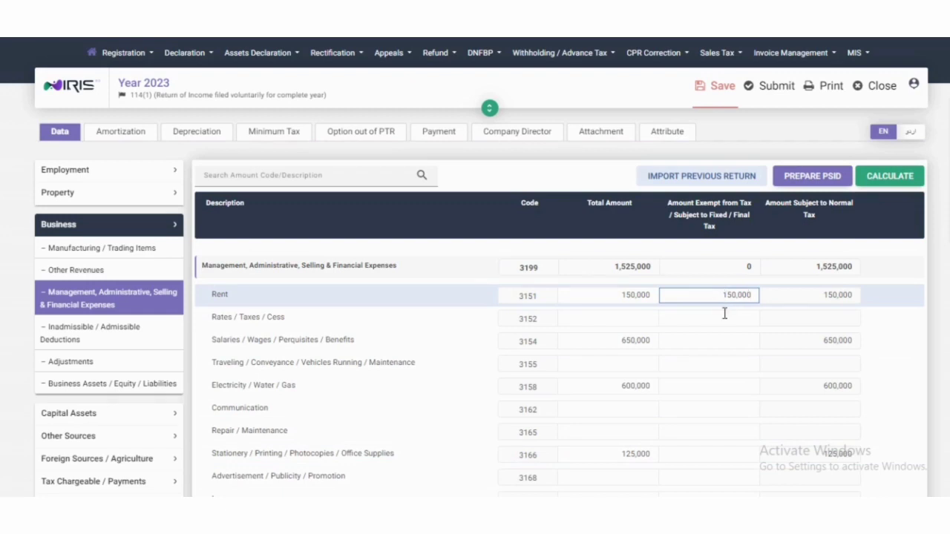
{"action": "left_click", "coordinate": [731, 343]}
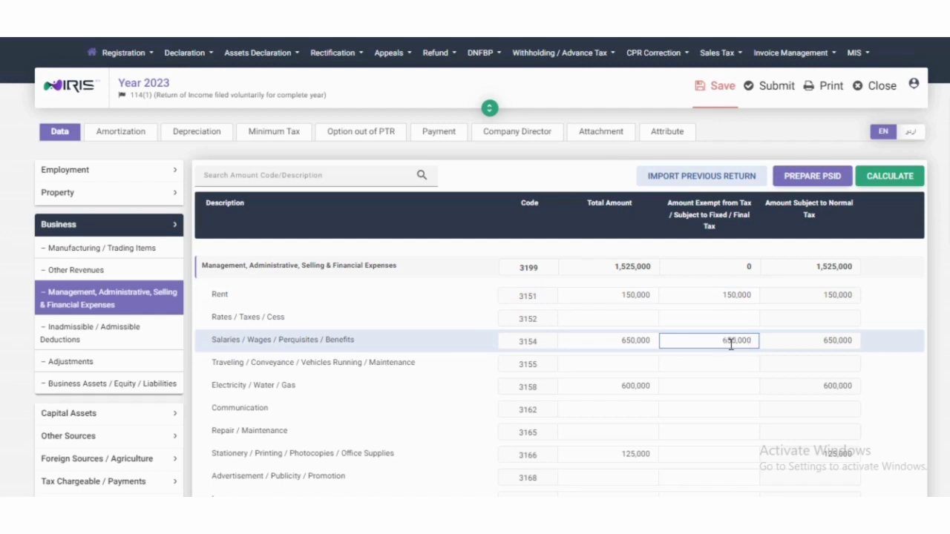
{"action": "left_click", "coordinate": [734, 386]}
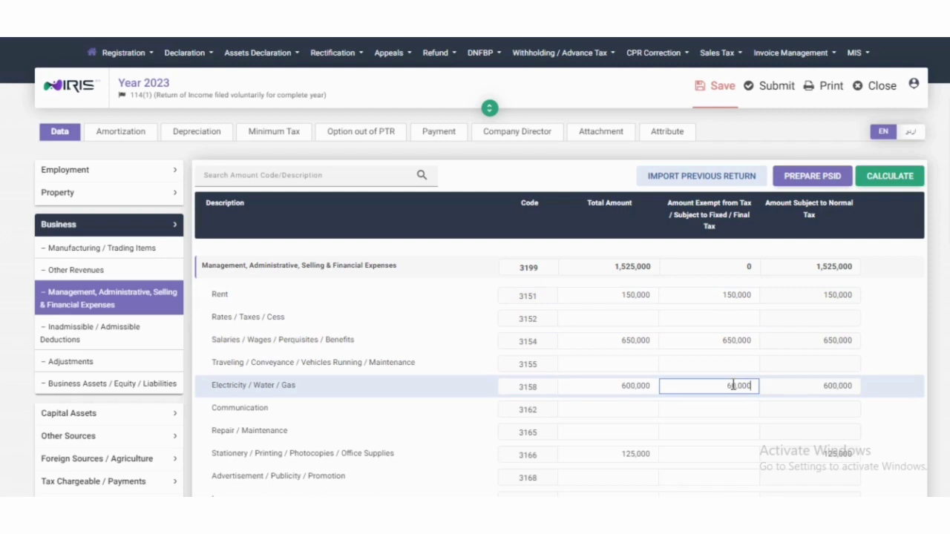
{"action": "scroll", "coordinate": [732, 388], "scroll_direction": "down", "scroll_amount": 2}
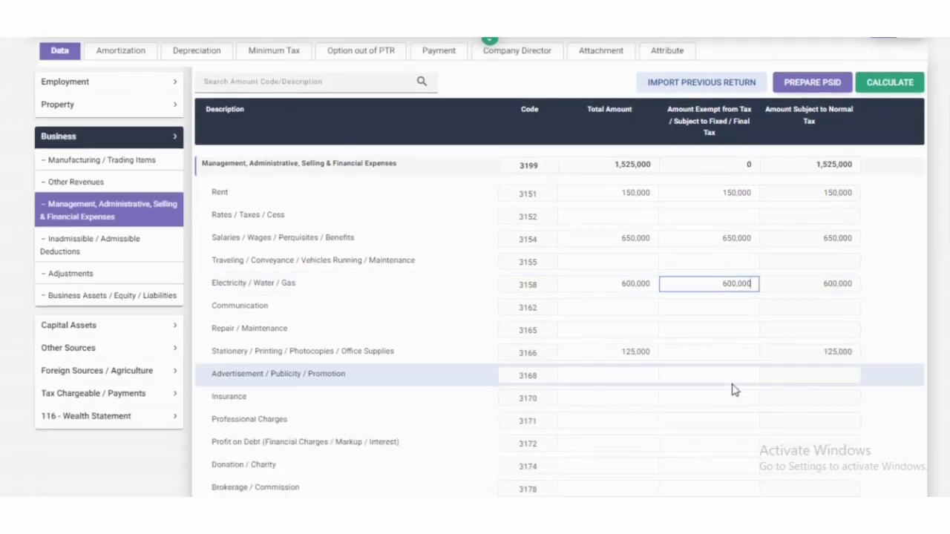
{"action": "left_click", "coordinate": [721, 351]}
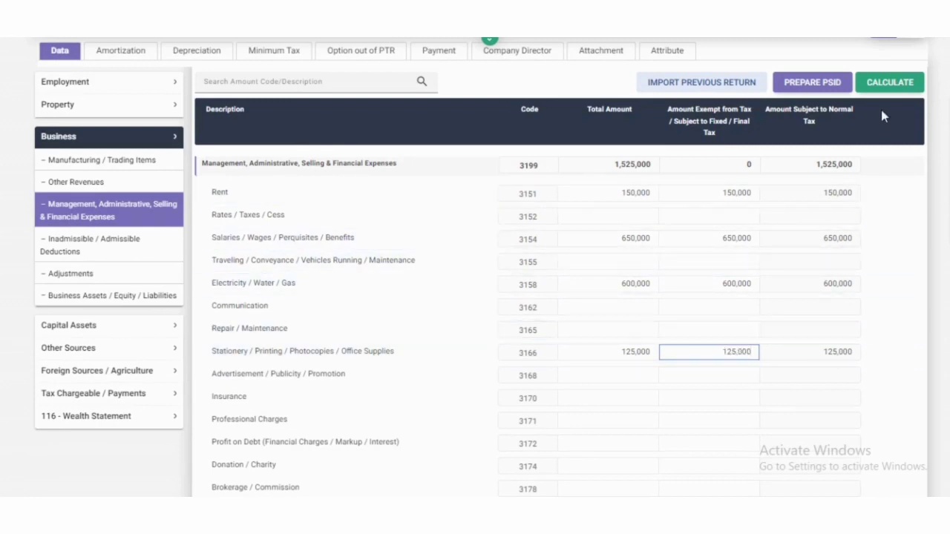
{"action": "left_click", "coordinate": [888, 83]}
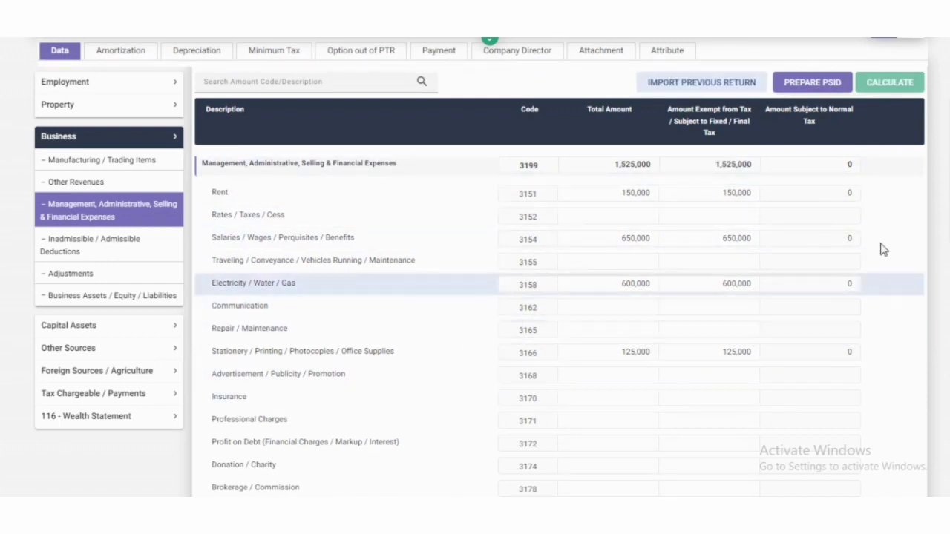
{"action": "scroll", "coordinate": [809, 231], "scroll_direction": "up", "scroll_amount": 1}
{"action": "scroll", "coordinate": [809, 231], "scroll_direction": "down", "scroll_amount": 5}
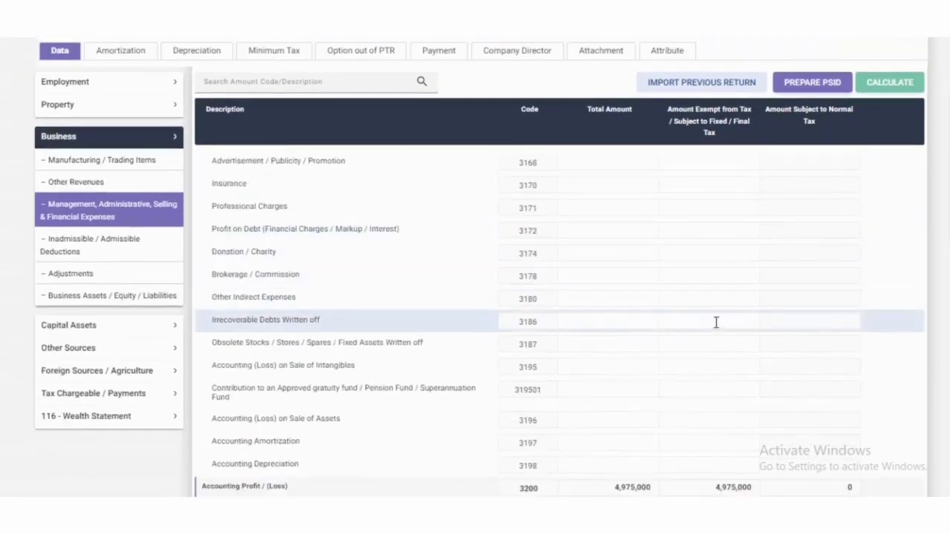
{"action": "scroll", "coordinate": [715, 322], "scroll_direction": "down", "scroll_amount": 2}
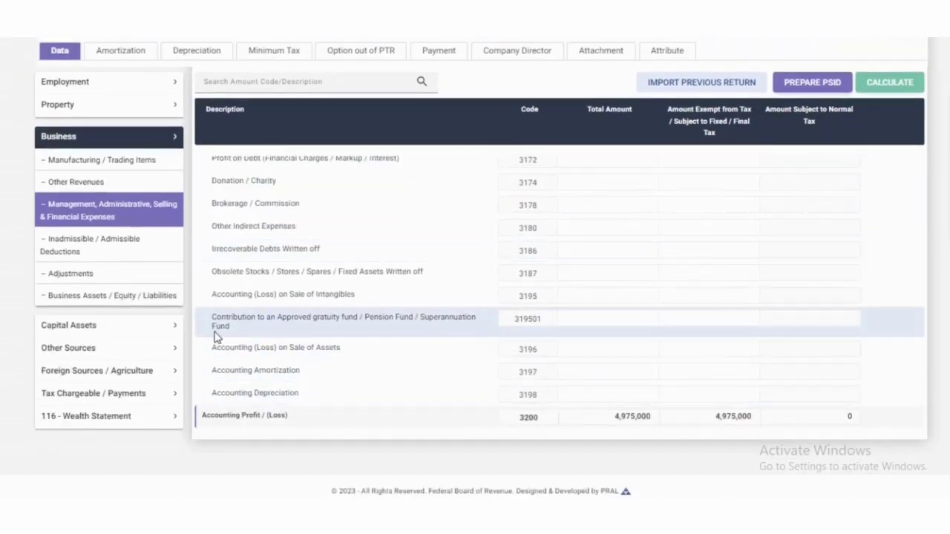
Step: Open Computations under Tax Chargeable / Payments and examine the business income and the tax rows down to Refundable Income Tax
{"action": "left_click", "coordinate": [81, 206]}
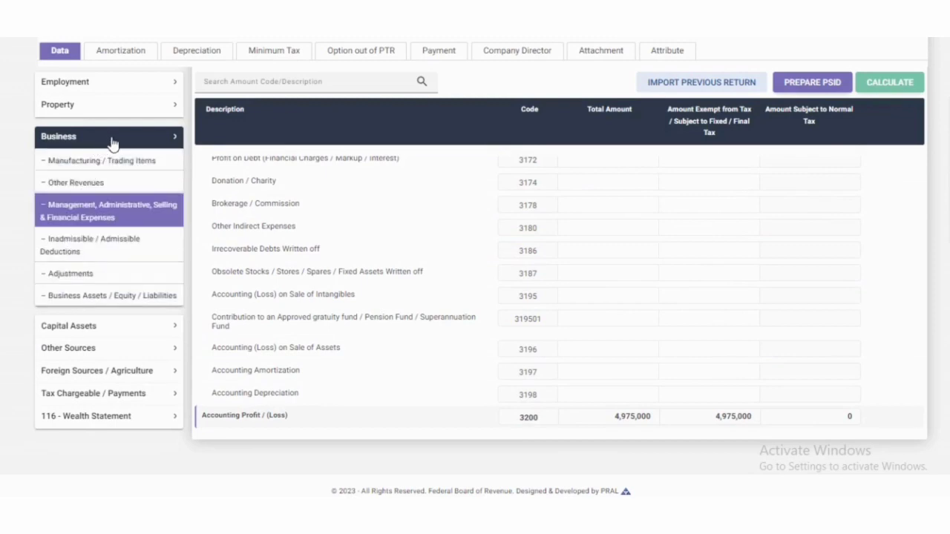
{"action": "left_click", "coordinate": [112, 141]}
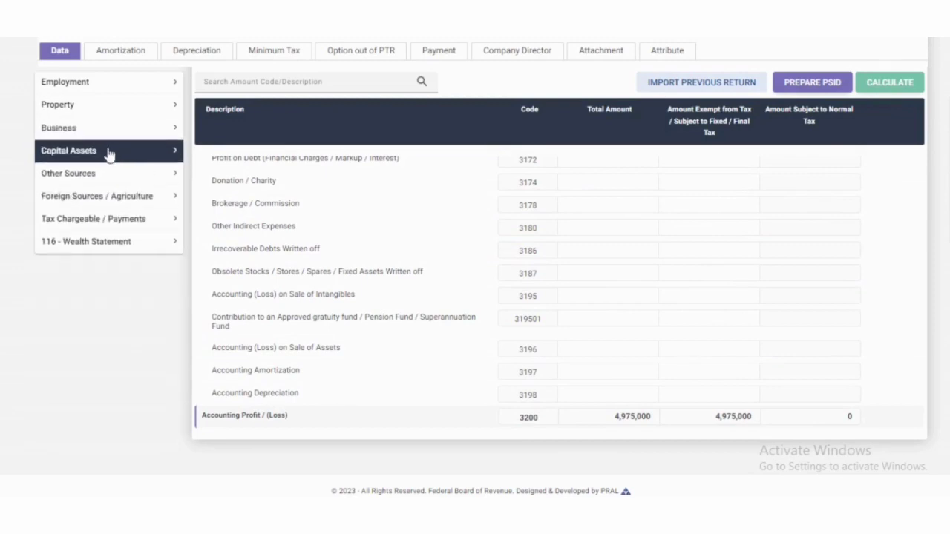
{"action": "left_click", "coordinate": [101, 225]}
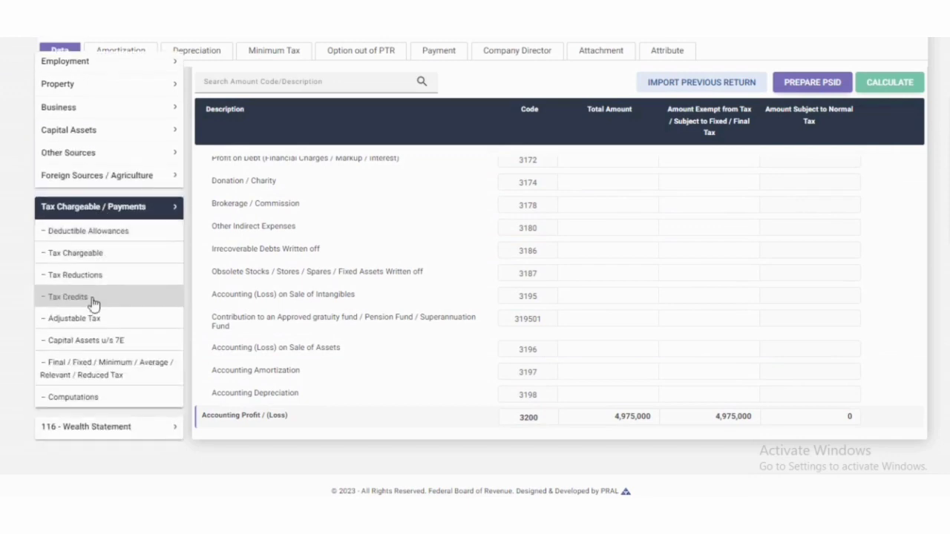
{"action": "left_click", "coordinate": [89, 398]}
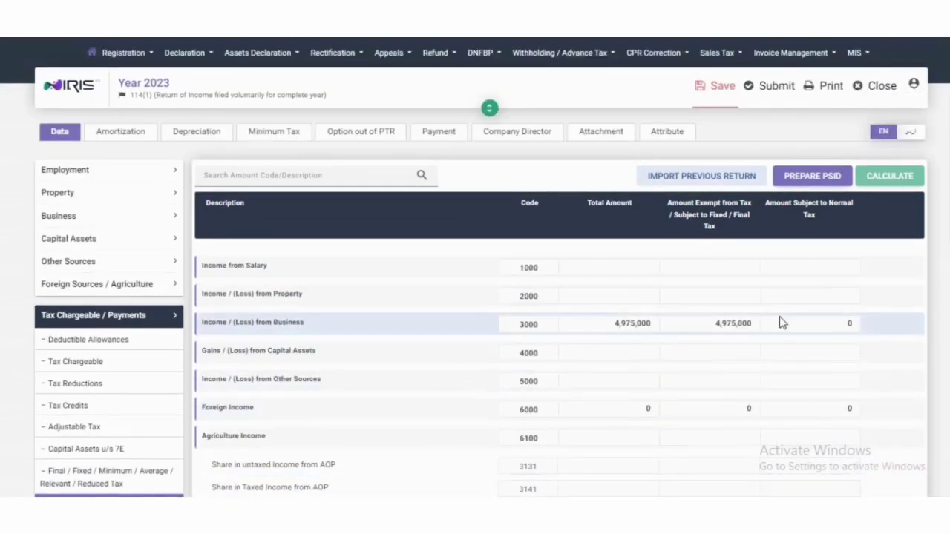
{"action": "scroll", "coordinate": [780, 322], "scroll_direction": "down", "scroll_amount": 3}
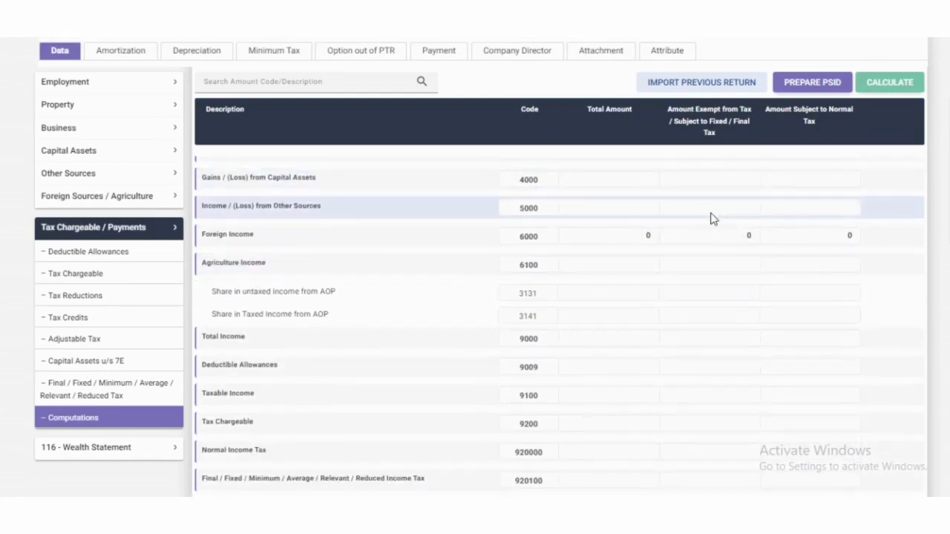
{"action": "scroll", "coordinate": [713, 223], "scroll_direction": "up", "scroll_amount": 2}
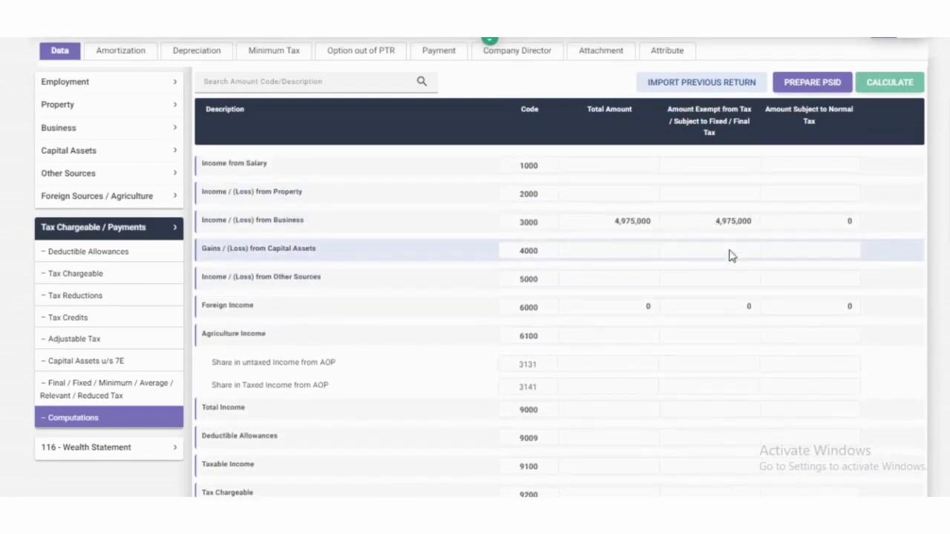
{"action": "scroll", "coordinate": [729, 255], "scroll_direction": "down", "scroll_amount": 5}
{"action": "scroll", "coordinate": [757, 357], "scroll_direction": "down", "scroll_amount": 4}
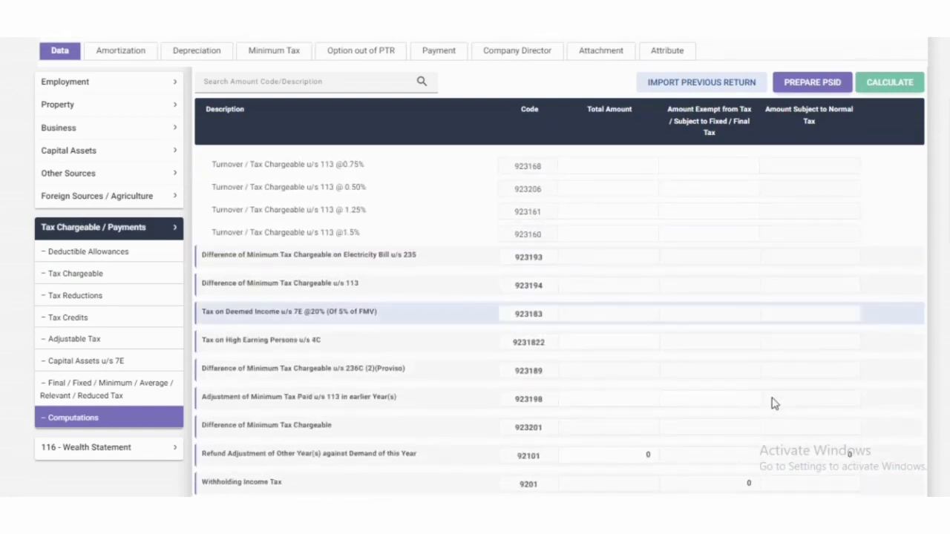
{"action": "scroll", "coordinate": [810, 452], "scroll_direction": "down", "scroll_amount": 3}
{"action": "scroll", "coordinate": [820, 473], "scroll_direction": "down", "scroll_amount": 1}
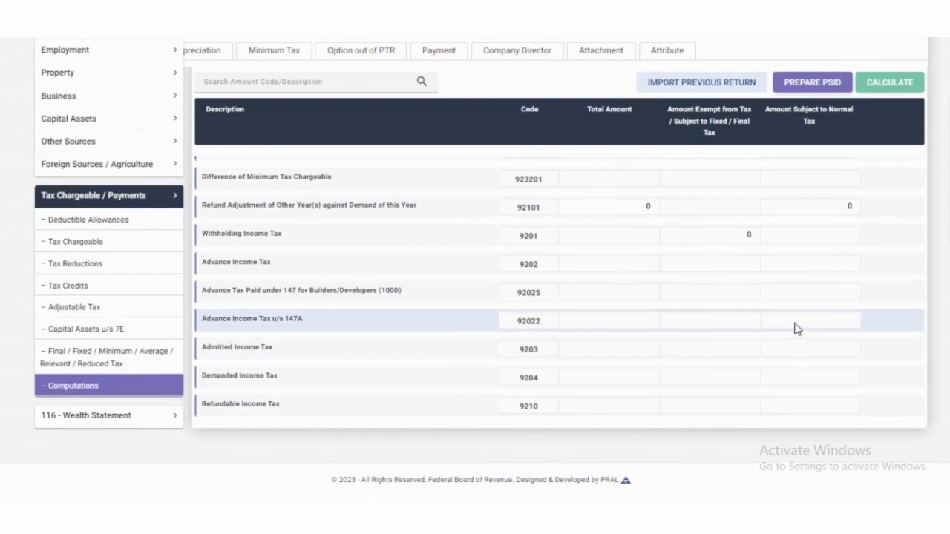
{"action": "scroll", "coordinate": [795, 328], "scroll_direction": "up", "scroll_amount": 3}
{"action": "scroll", "coordinate": [797, 328], "scroll_direction": "up", "scroll_amount": 2}
{"action": "scroll", "coordinate": [797, 329], "scroll_direction": "up", "scroll_amount": 3}
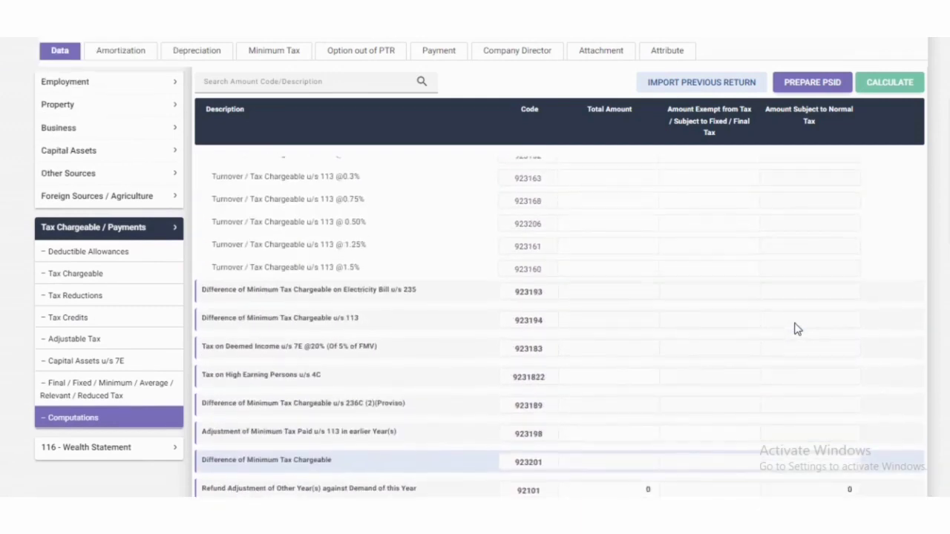
{"action": "scroll", "coordinate": [796, 329], "scroll_direction": "up", "scroll_amount": 2}
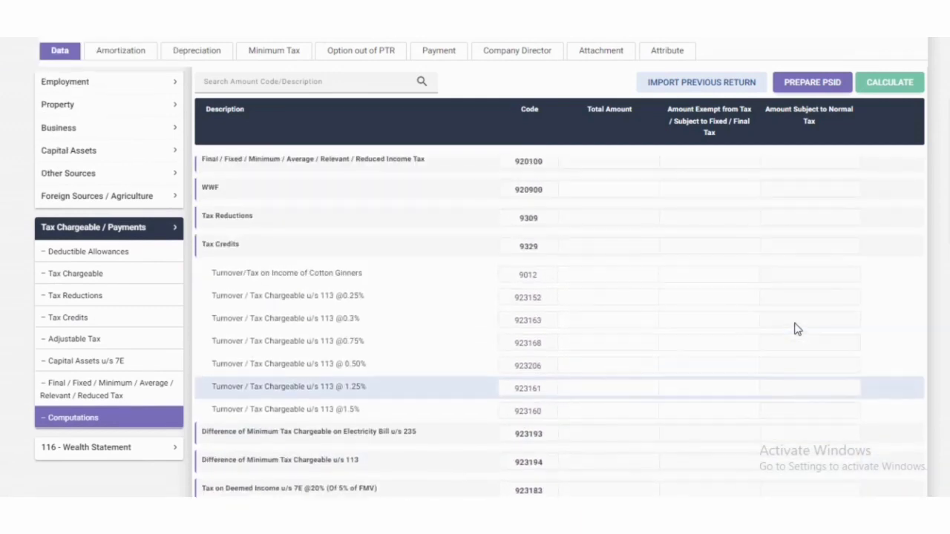
{"action": "scroll", "coordinate": [796, 329], "scroll_direction": "up", "scroll_amount": 2}
{"action": "scroll", "coordinate": [797, 329], "scroll_direction": "up", "scroll_amount": 5}
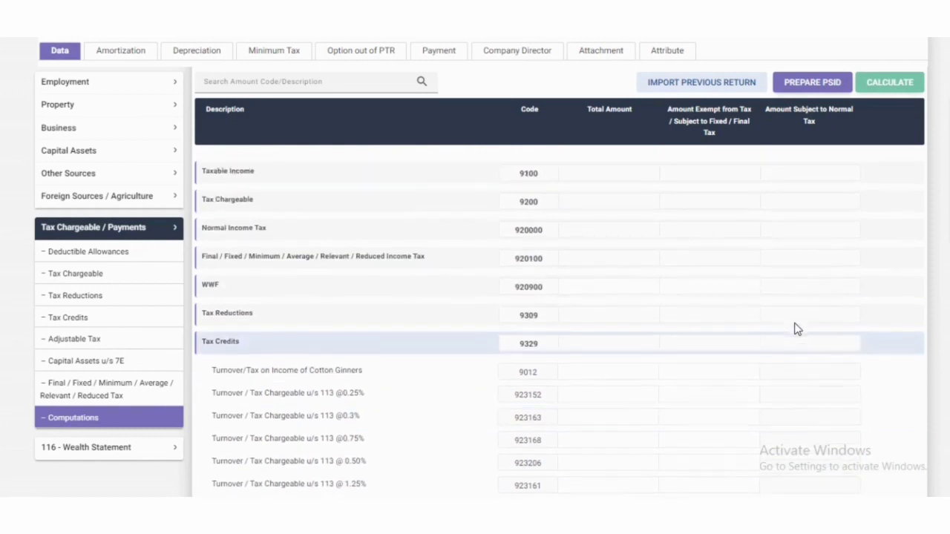
{"action": "scroll", "coordinate": [797, 328], "scroll_direction": "up", "scroll_amount": 2}
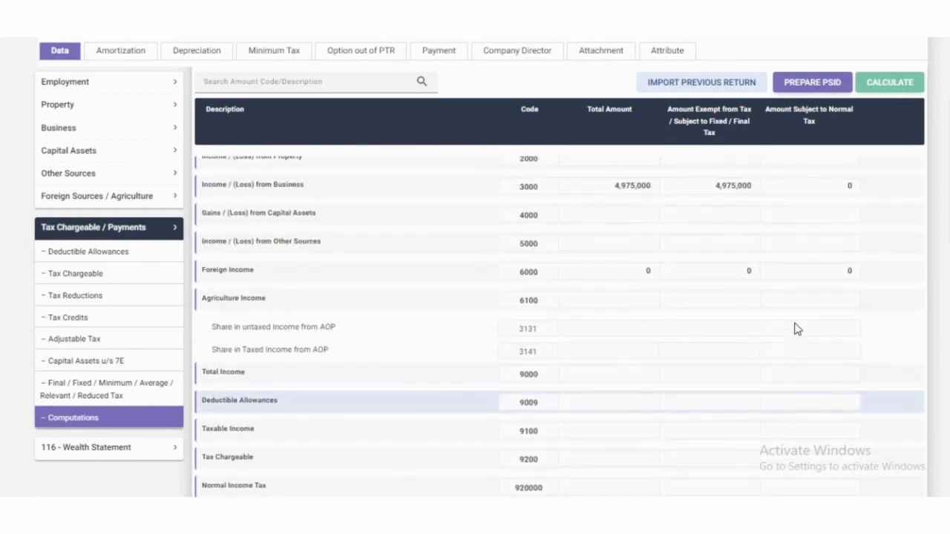
Step: In Final / Fixed / Minimum / Average / Relevant / Reduced Tax, search for 154 and go to Export Proceeds u/s 154(1) @1%
{"action": "left_click", "coordinate": [115, 396]}
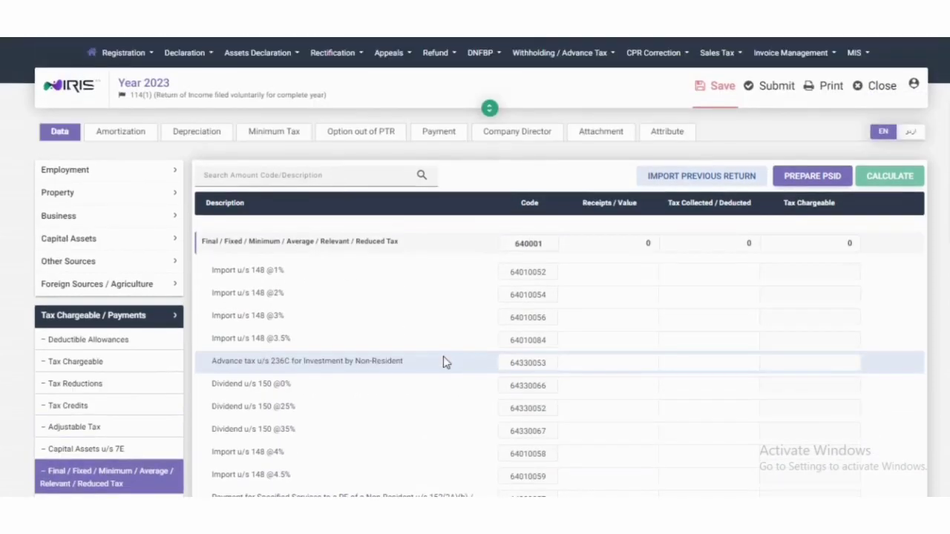
{"action": "left_click", "coordinate": [351, 177]}
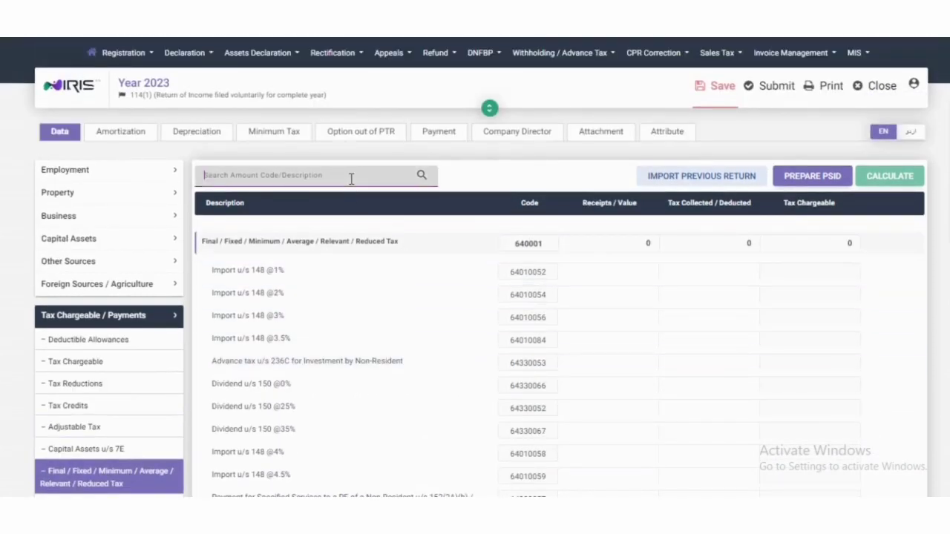
{"action": "type", "text": "4"}
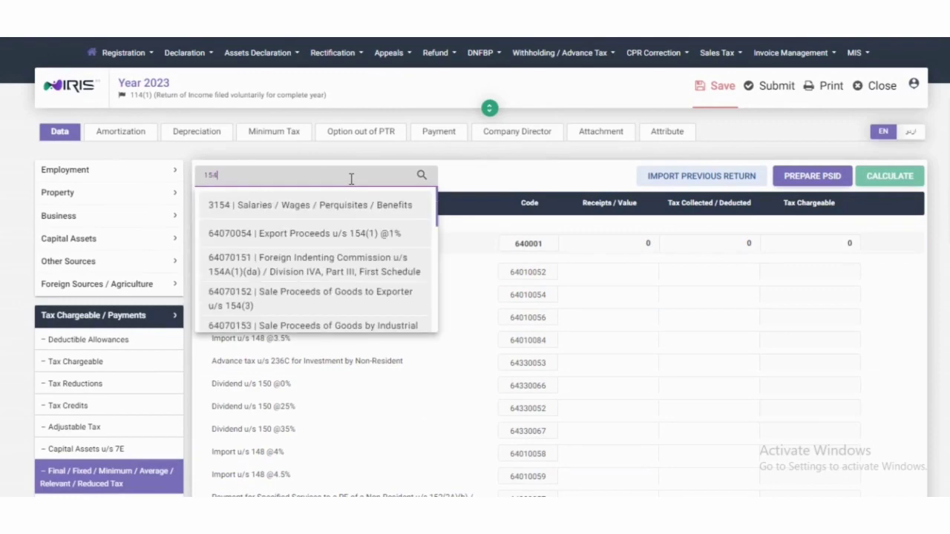
{"action": "left_click", "coordinate": [341, 233]}
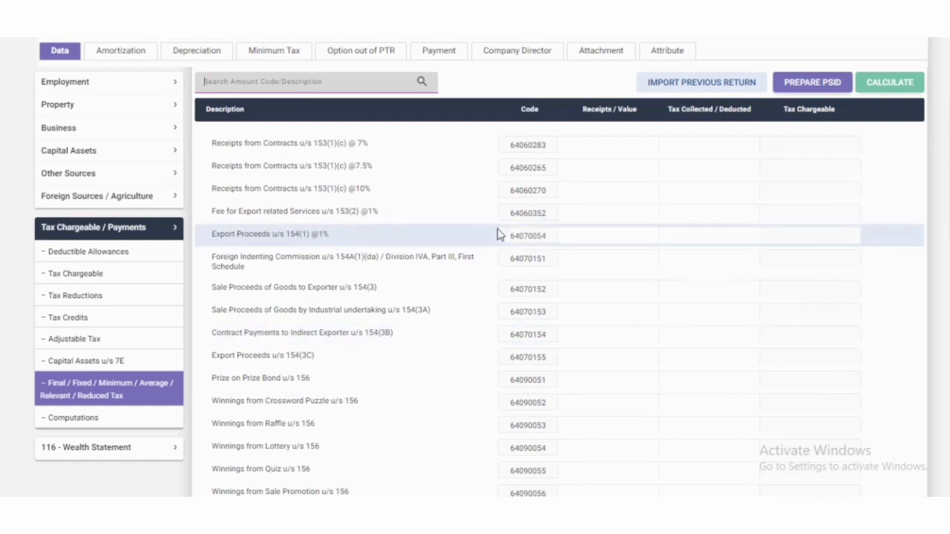
Step: Enter 6,500,000 as receipts and 5,000 as tax collected / deducted for Export Proceeds u/s 154(1) @1%, and calculate
{"action": "left_click", "coordinate": [643, 229]}
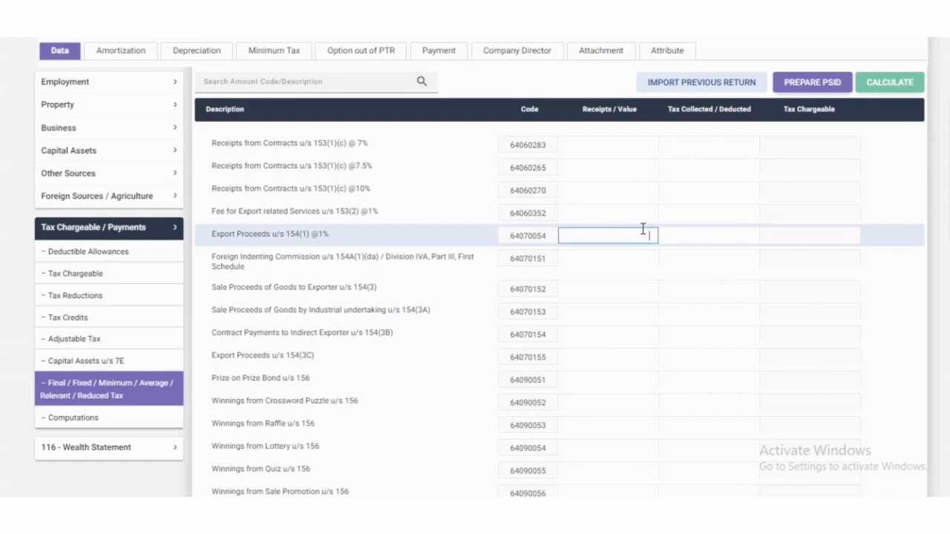
{"action": "type", "text": "6,500,000"}
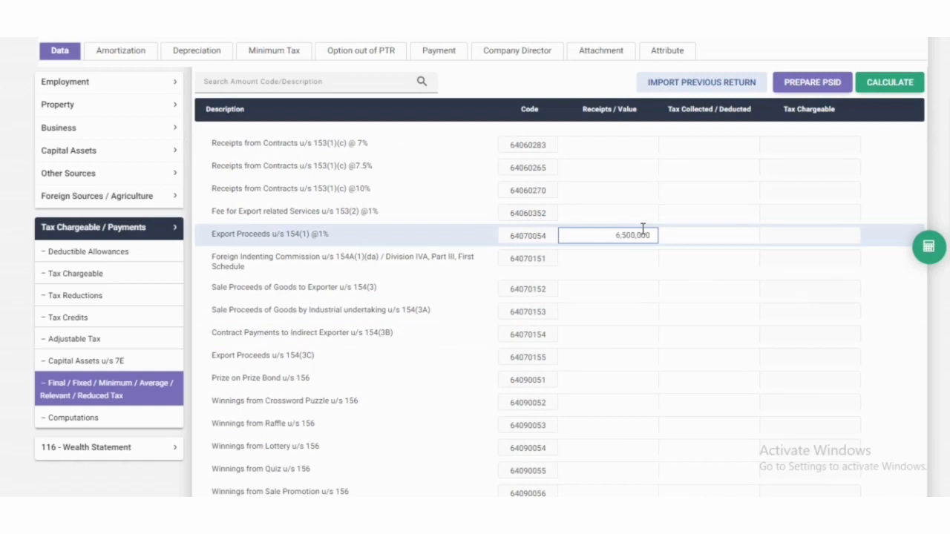
{"action": "left_click", "coordinate": [694, 234]}
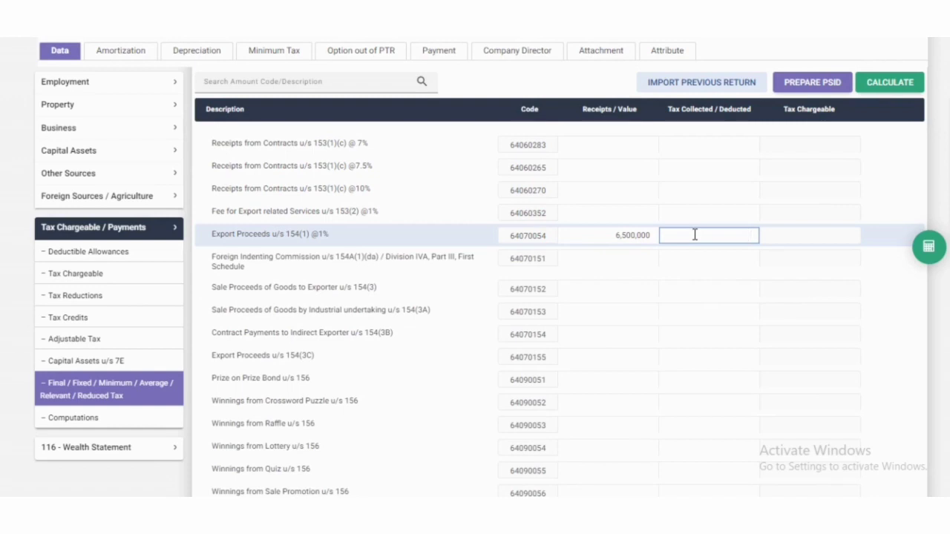
{"action": "type", "text": "50000"}
{"action": "key", "text": "BackSpace"}
{"action": "left_click", "coordinate": [892, 85]}
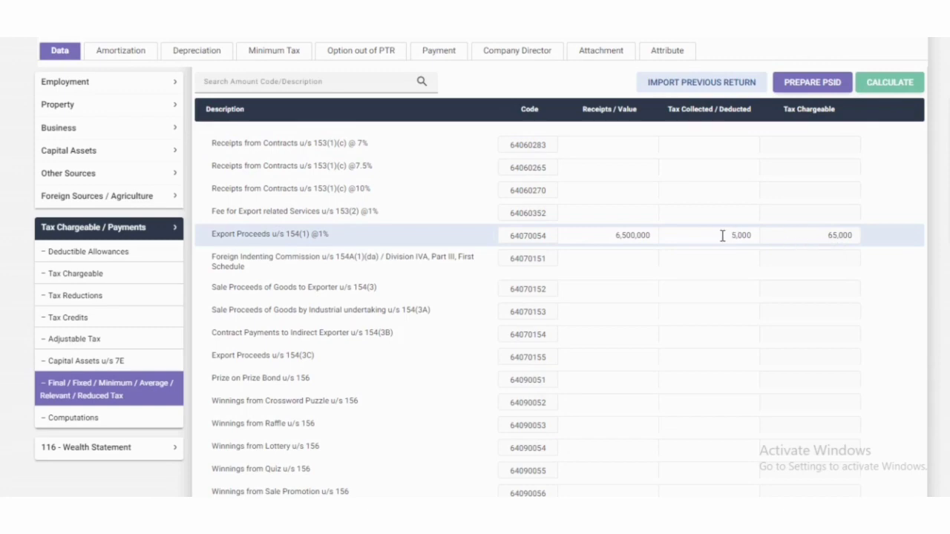
Step: Reopen Computations and check the Withholding Income Tax and Admitted Income Tax rows
{"action": "left_click", "coordinate": [89, 419]}
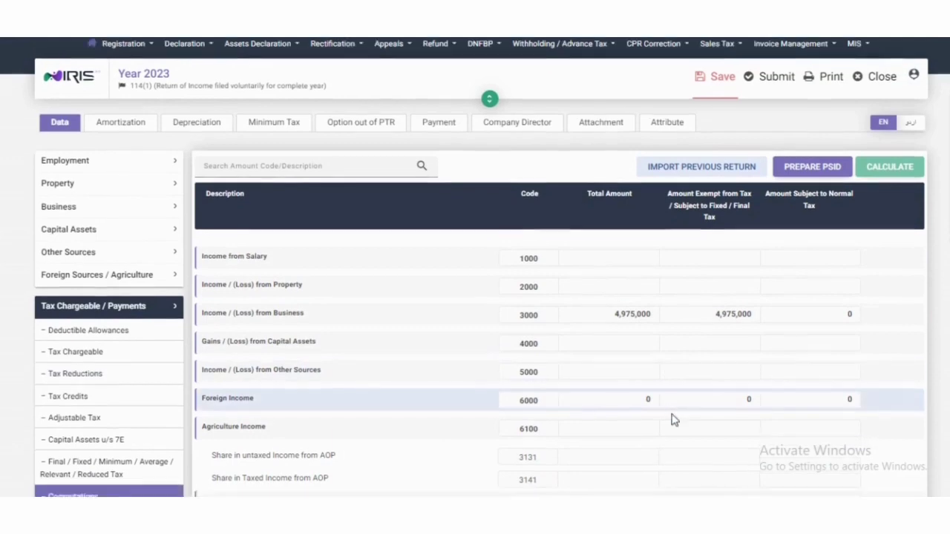
{"action": "scroll", "coordinate": [673, 418], "scroll_direction": "down", "scroll_amount": 5}
{"action": "scroll", "coordinate": [784, 380], "scroll_direction": "down", "scroll_amount": 4}
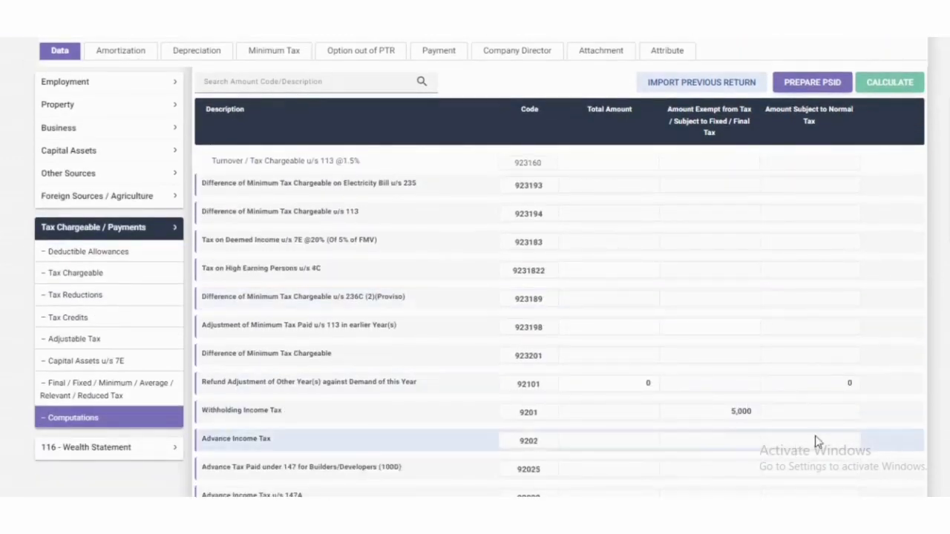
{"action": "scroll", "coordinate": [817, 435], "scroll_direction": "down", "scroll_amount": 4}
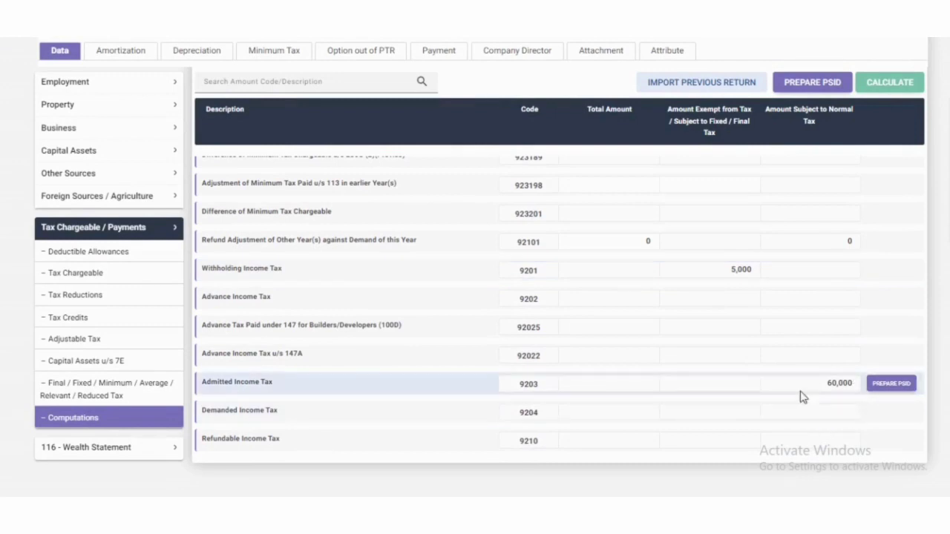